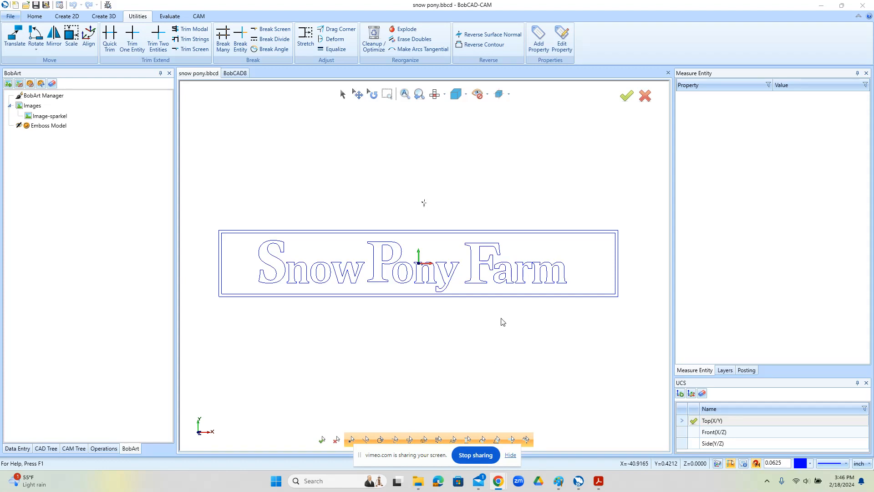
- Load the image sparkle.jpg from Downloads into the blank BobCAD8 document, keeping its default origin and size
click(343, 95)
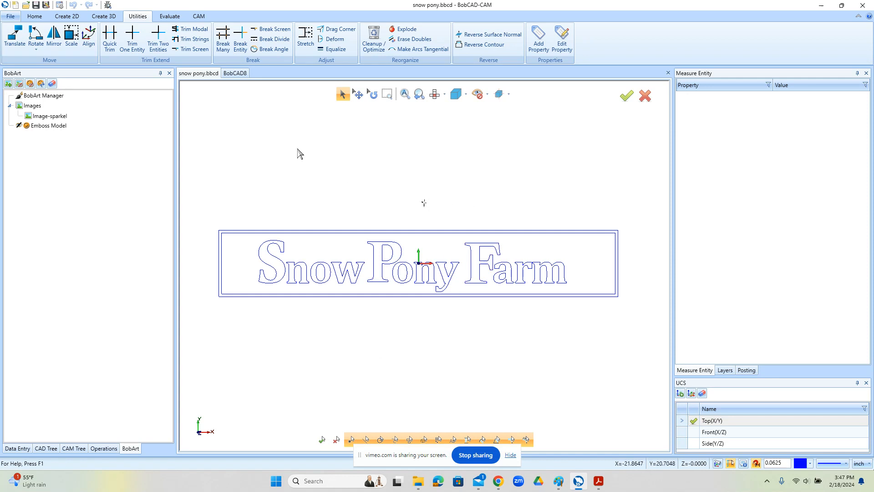
click(235, 73)
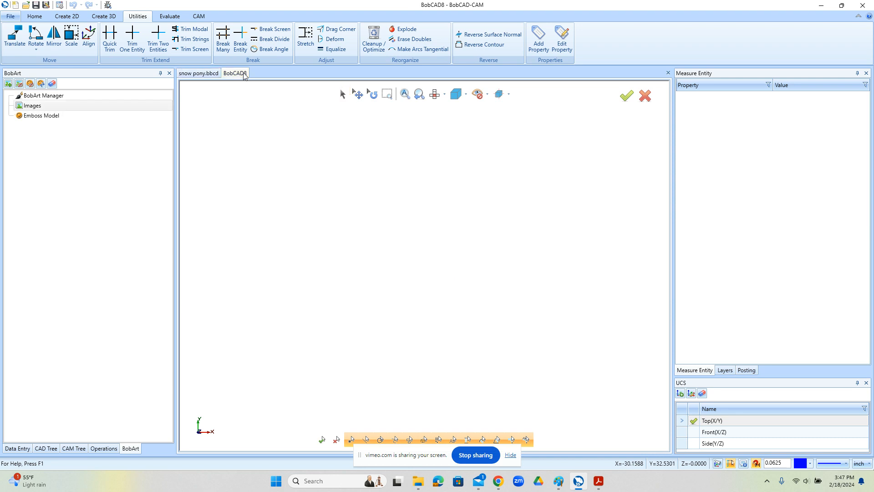
right_click(66, 109)
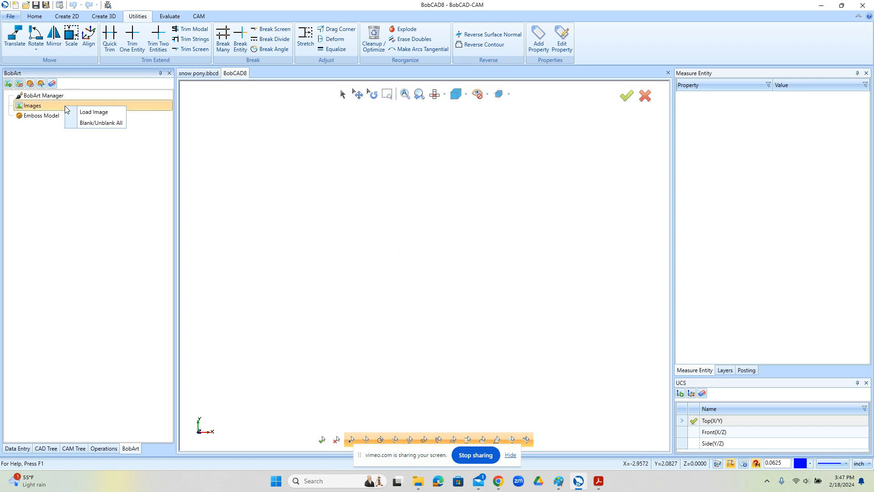
click(92, 112)
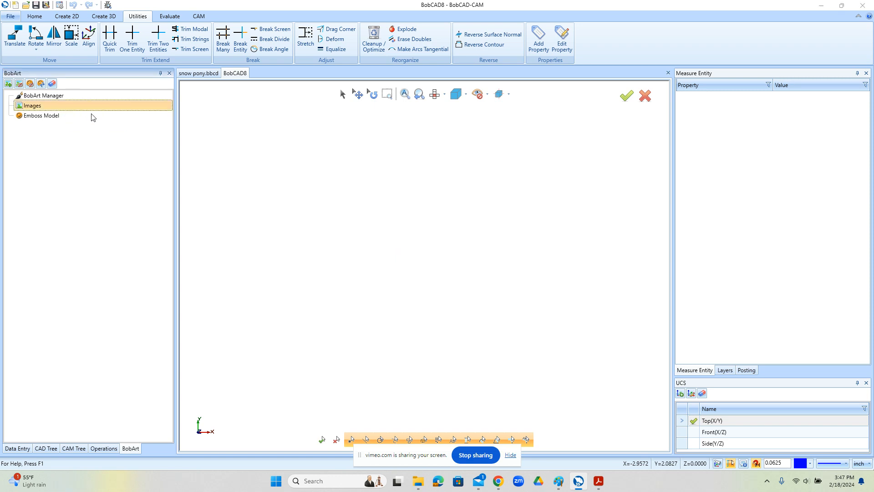
click(361, 165)
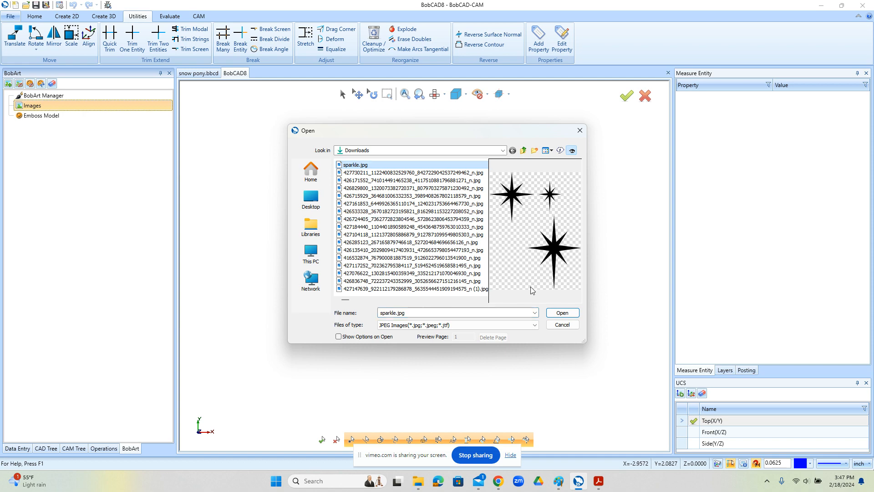
click(562, 312)
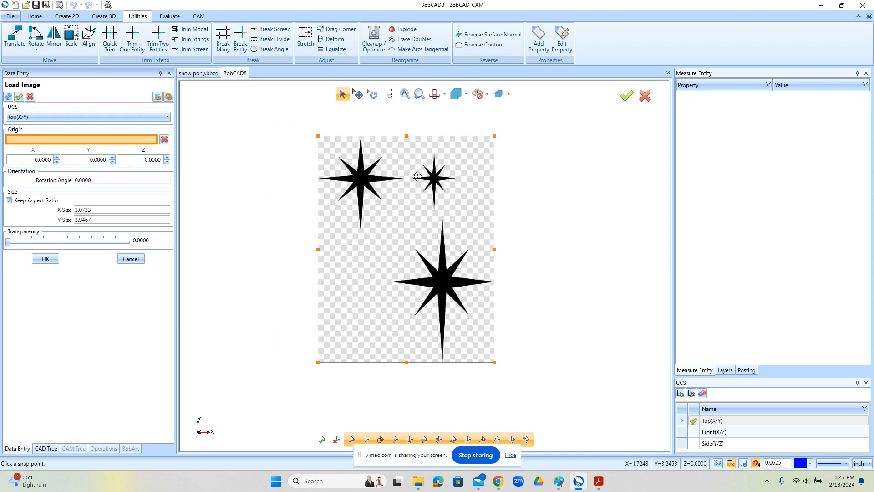
click(46, 259)
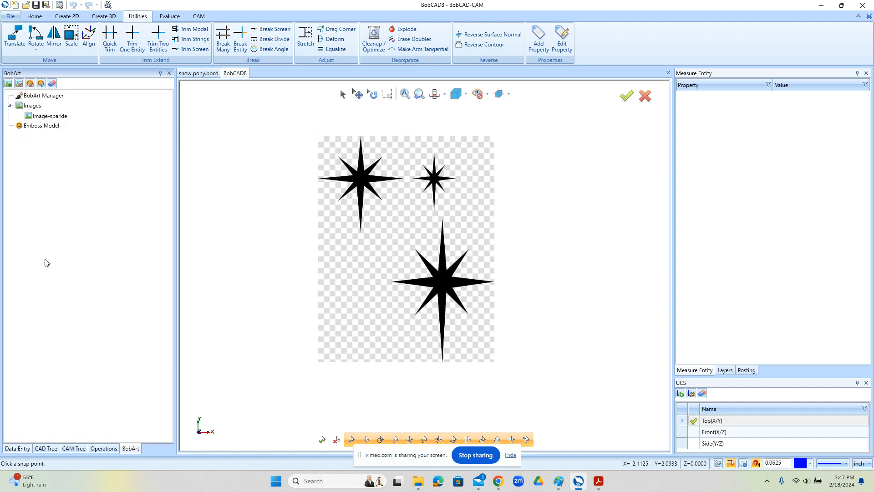
- Vectorize the sparkle image with the 2-Level (Black/White) strategy at threshold 190 and inspect the resulting star outlines
right_click(59, 116)
click(87, 132)
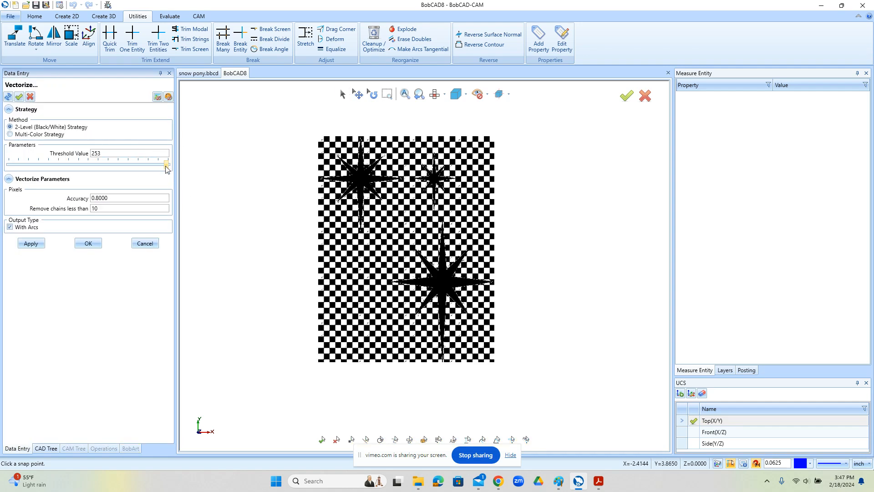
drag(168, 164, 137, 164)
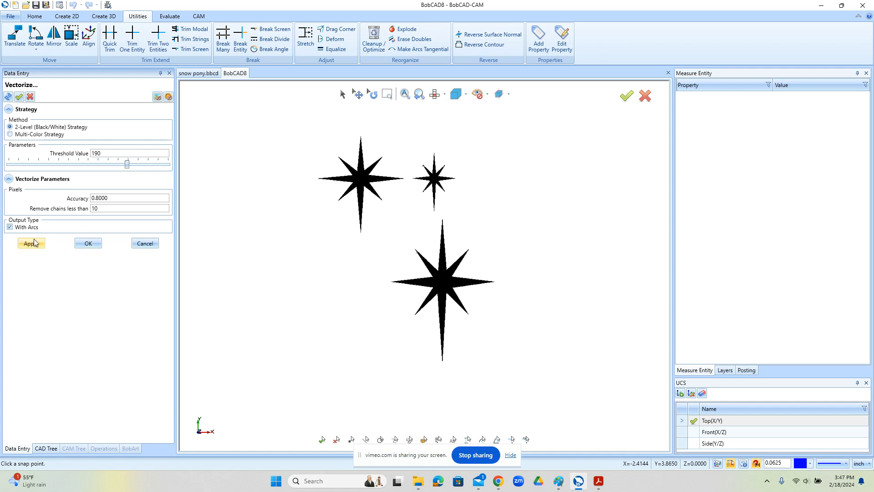
click(88, 244)
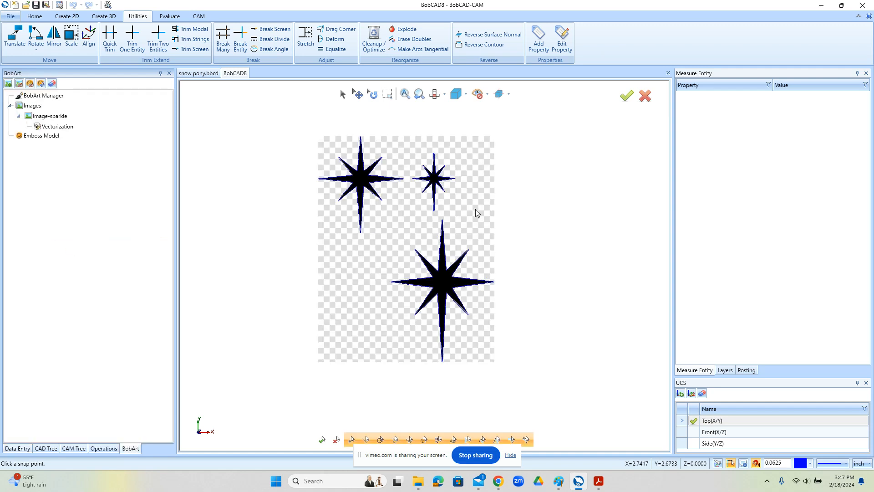
scroll(453, 176, up, 5)
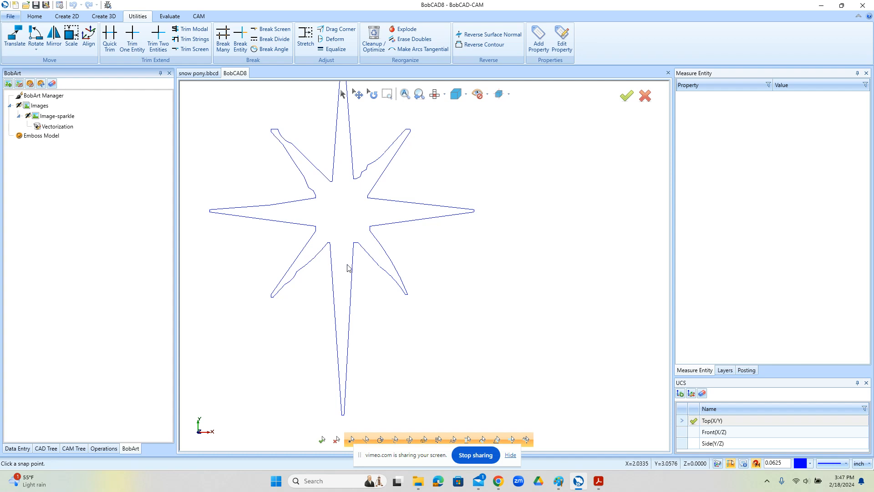
scroll(347, 267, down, 5)
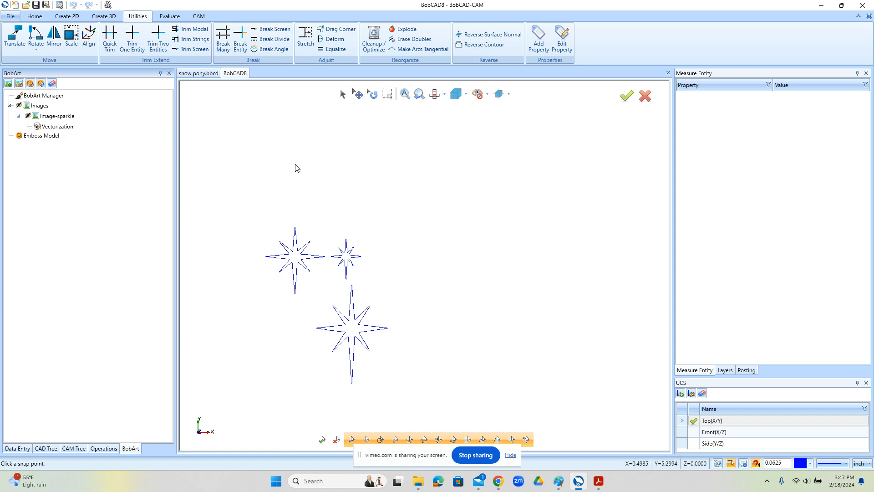
- Delete all the vectorized outlines of the three stars
click(342, 93)
drag(251, 223, 412, 433)
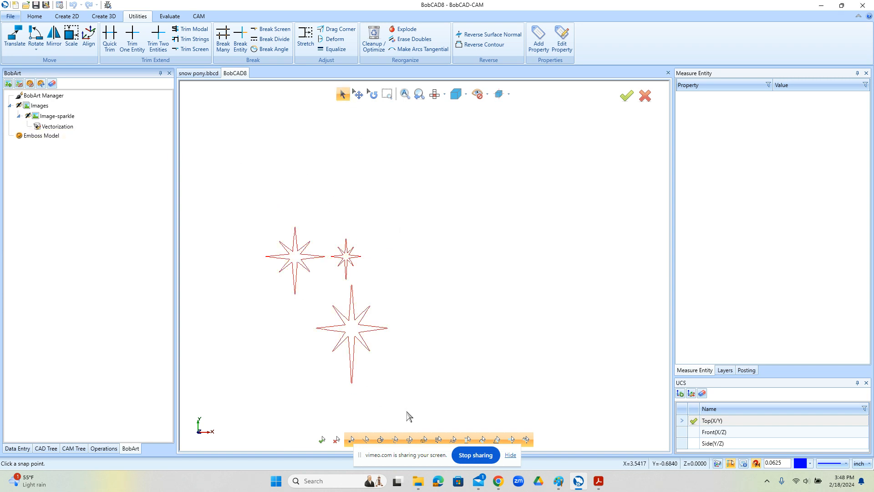
key(Delete)
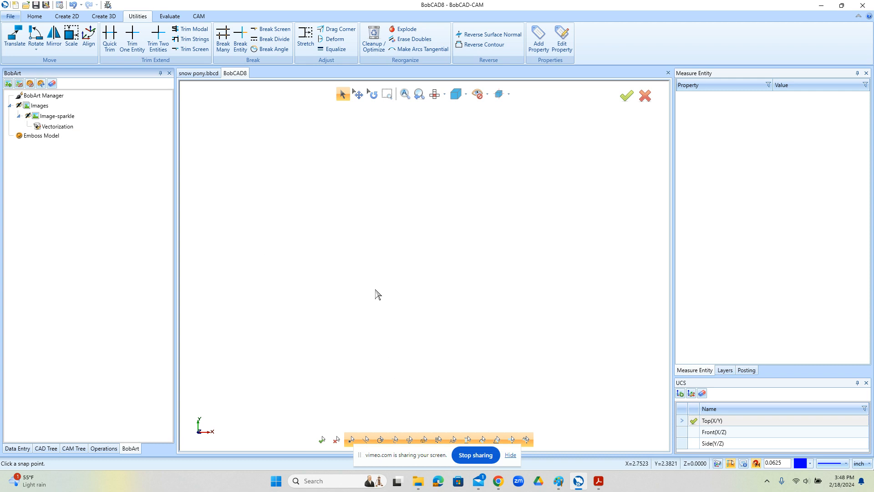
- Set up a continuous line over the sparkle image with snapping to the 0.0625 grid turned off
scroll(304, 256, up, 2)
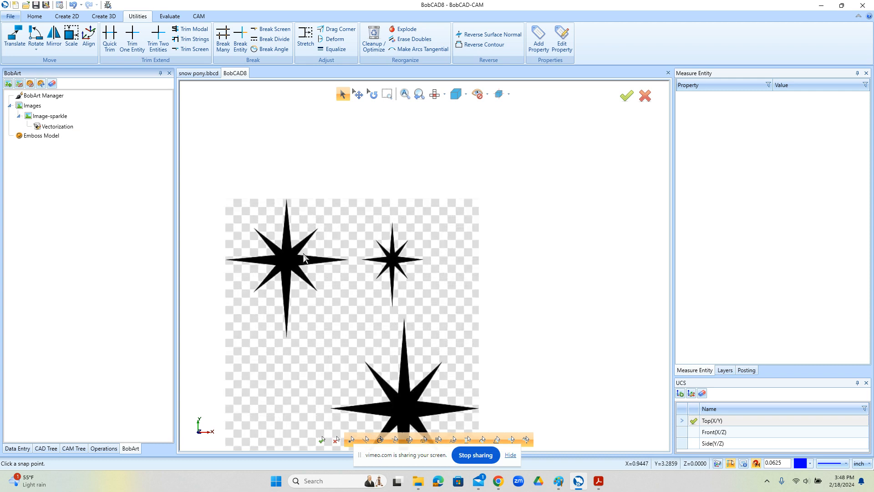
click(69, 17)
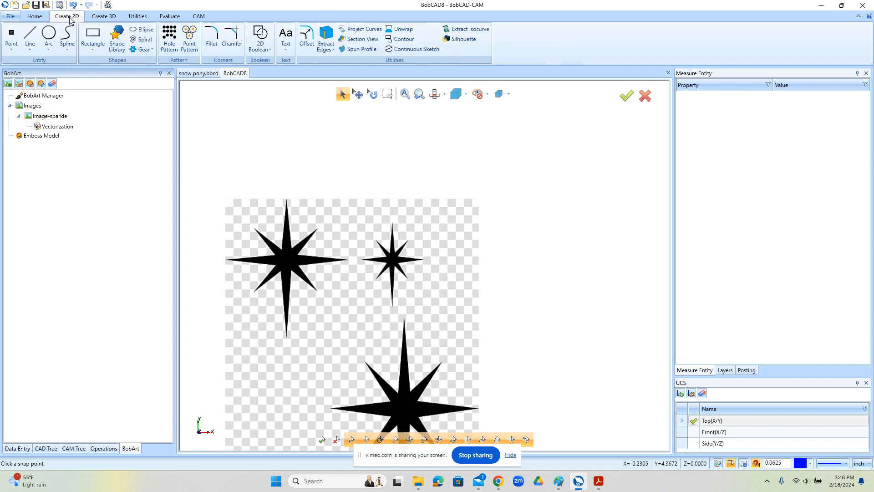
click(28, 37)
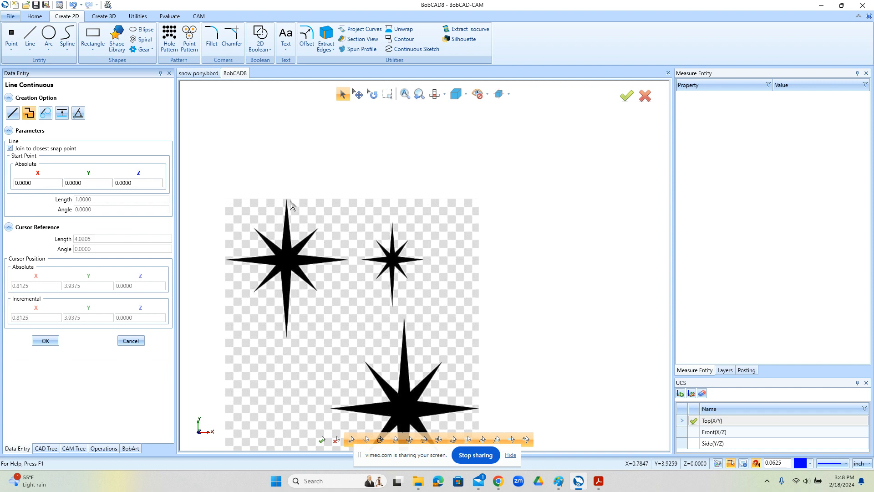
click(757, 464)
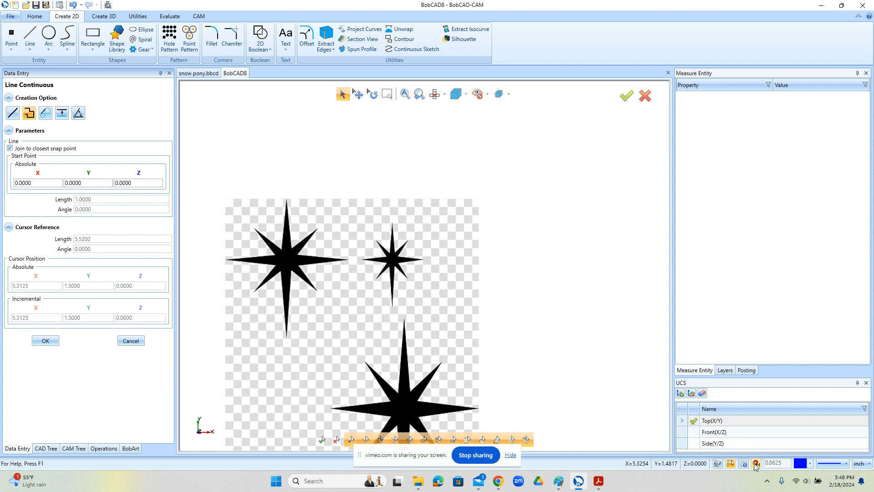
click(731, 464)
scroll(287, 209, up, 3)
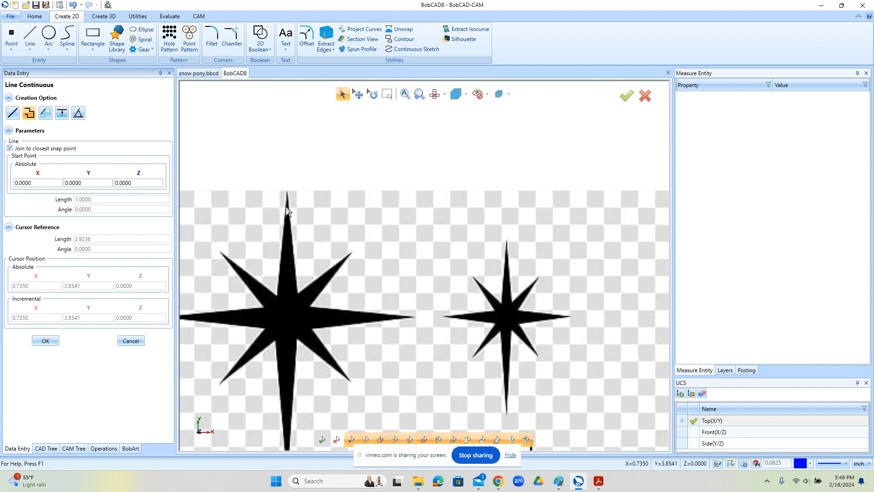
- Trace the right half of the image's upper-left star with connected lines, clockwise from its top tip to its bottom tip
click(288, 185)
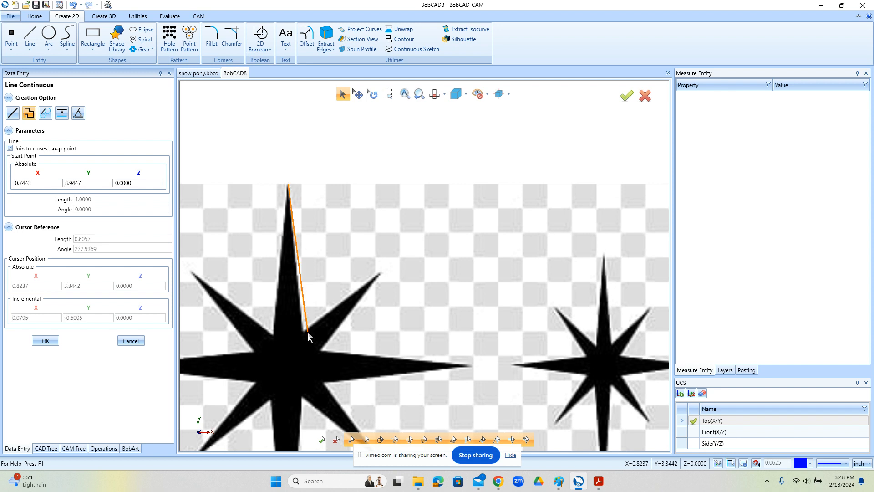
click(303, 332)
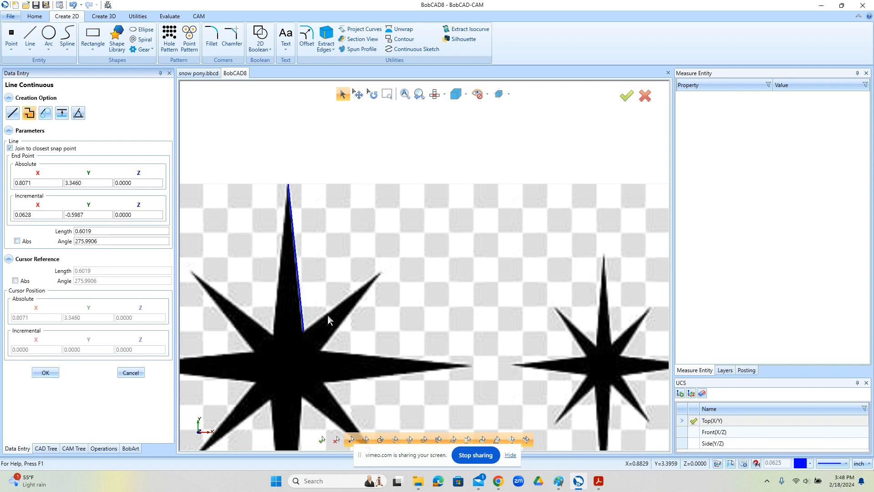
click(381, 273)
click(318, 353)
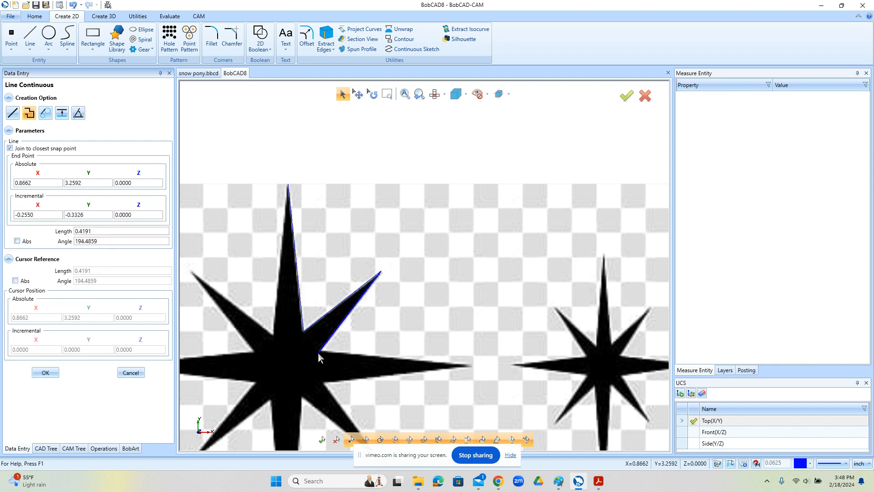
click(470, 364)
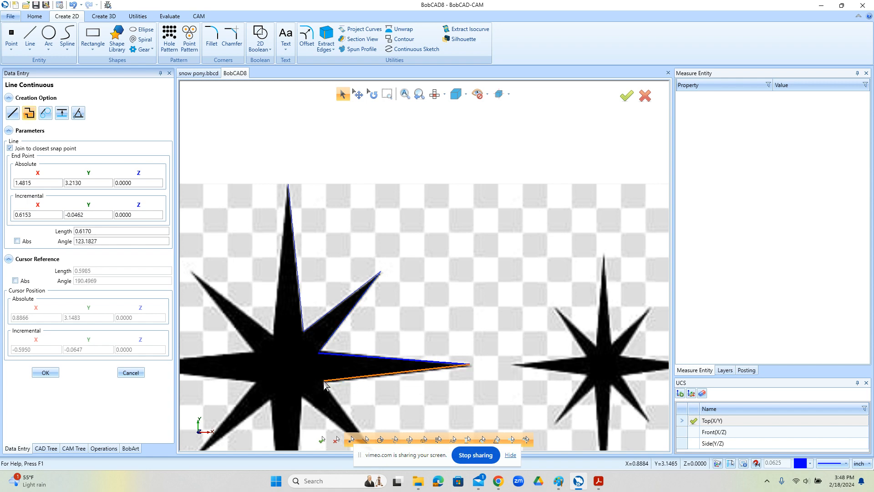
click(323, 384)
scroll(314, 374, down, 2)
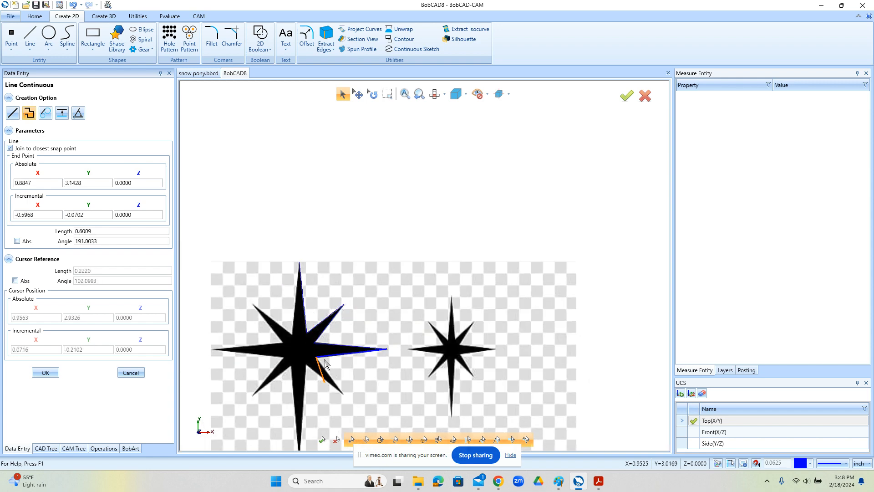
scroll(323, 359, down, 1)
scroll(321, 360, up, 2)
scroll(327, 336, down, 1)
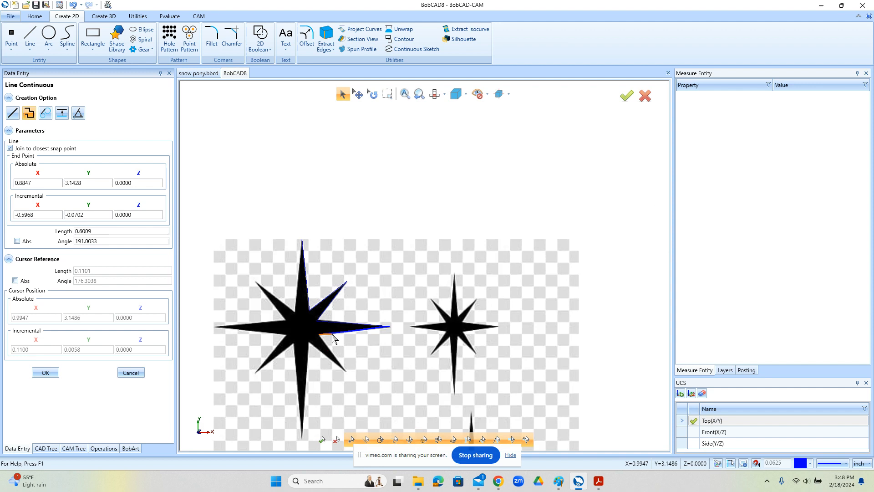
click(348, 372)
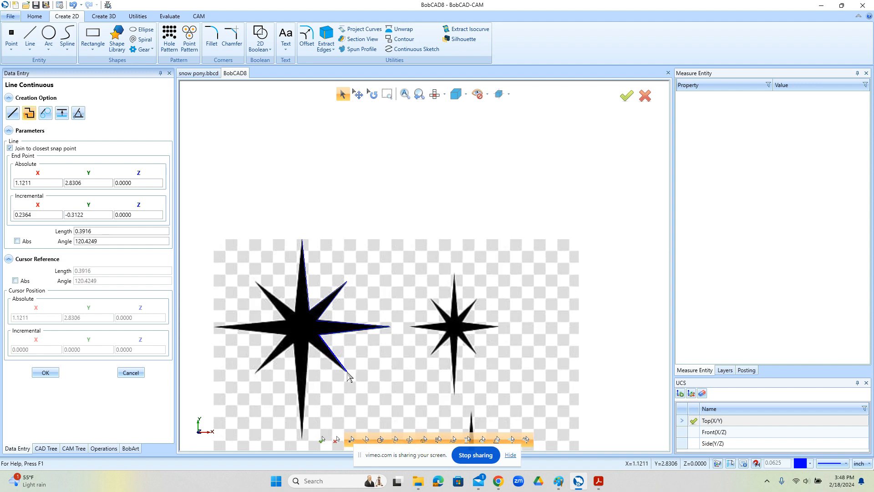
click(311, 348)
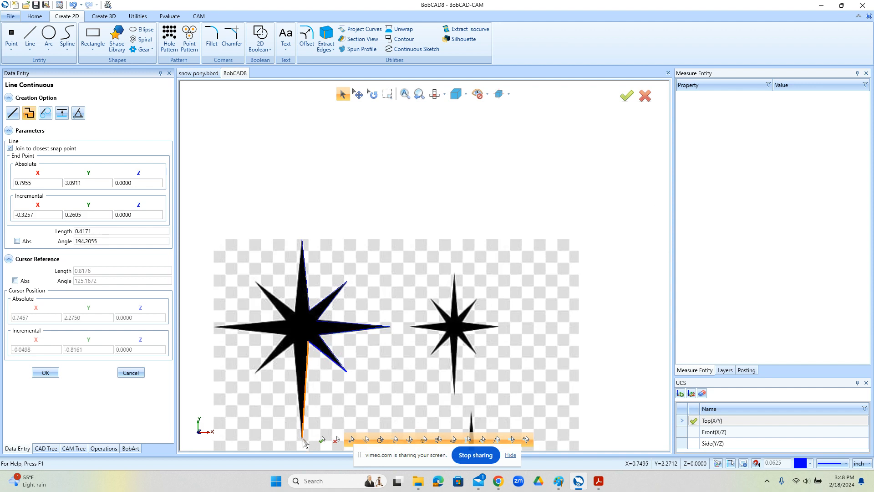
click(303, 438)
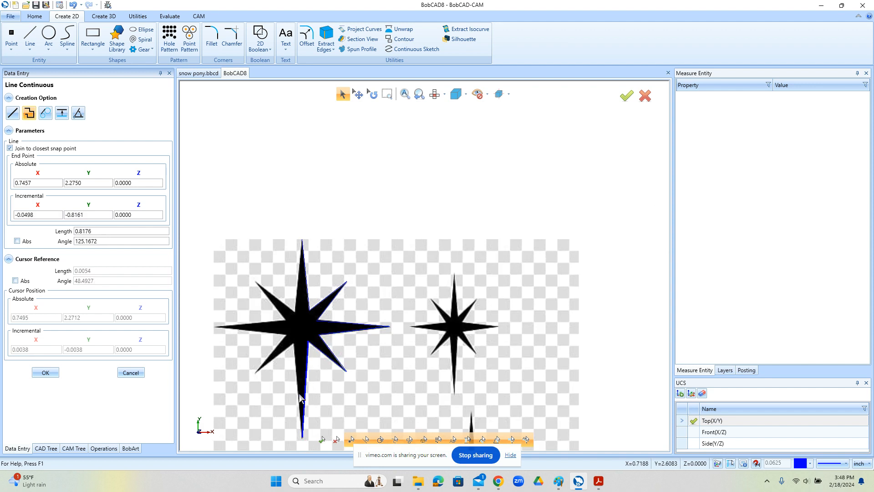
- Trace the left half of the same star from its bottom tip back to the top start point and end the line chain
click(296, 346)
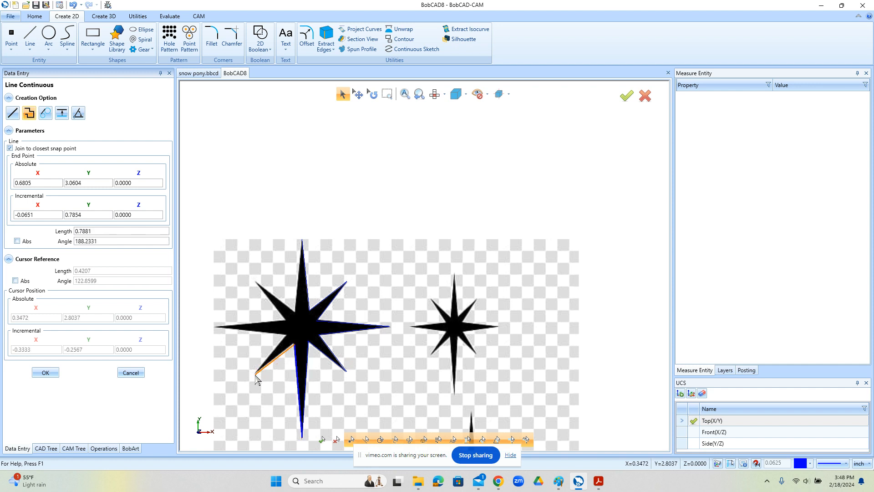
click(256, 373)
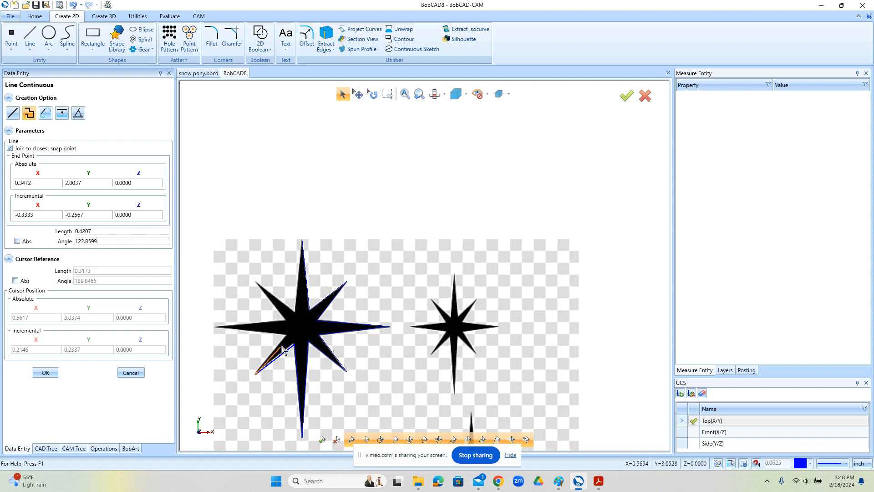
click(217, 327)
click(286, 321)
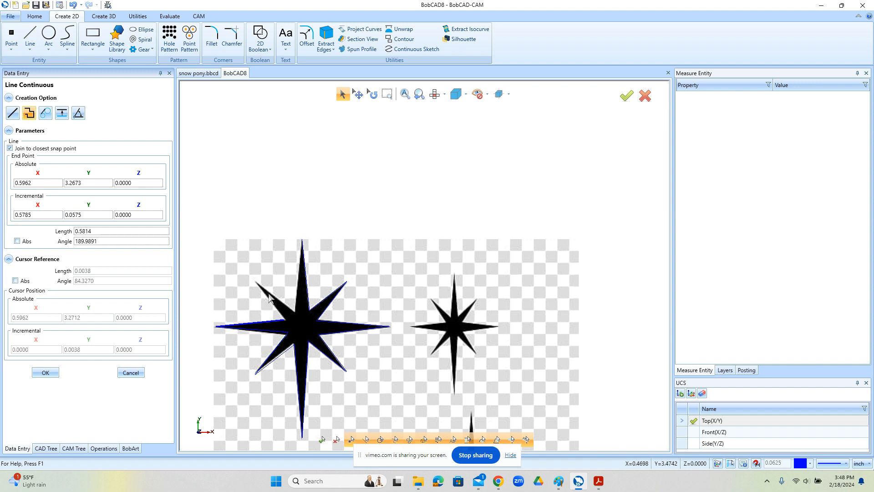
click(256, 283)
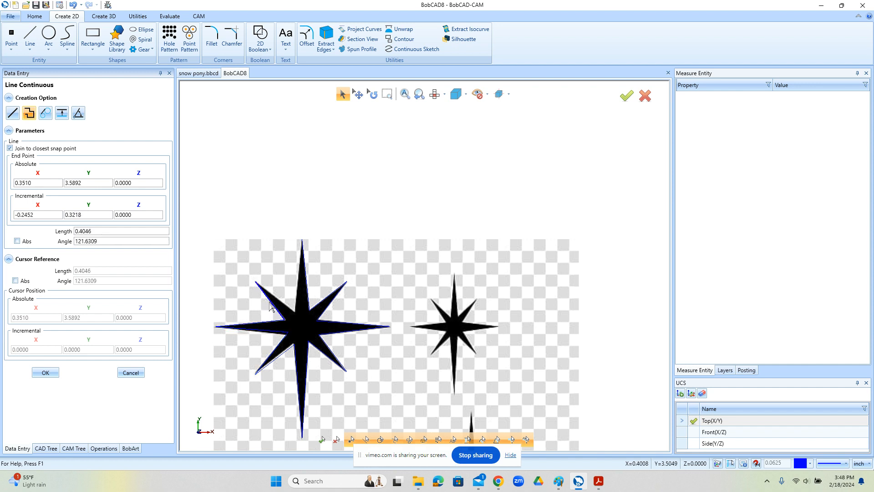
click(295, 316)
click(302, 241)
right_click(302, 241)
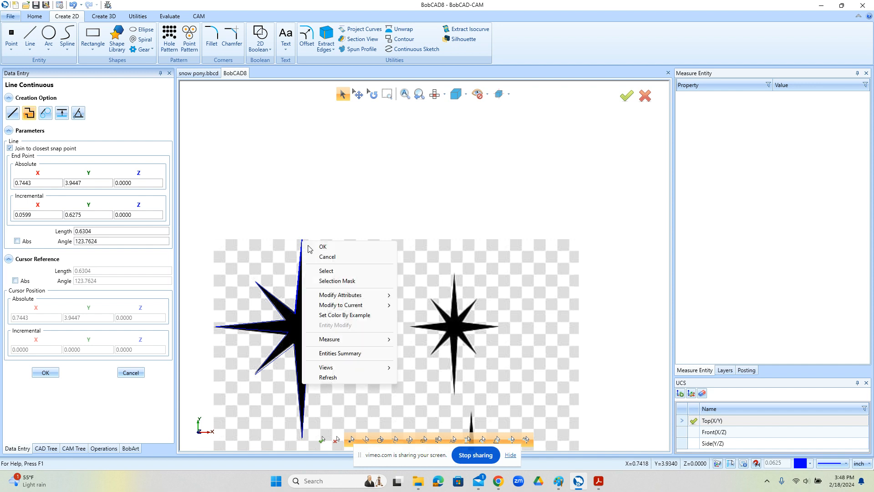
click(318, 246)
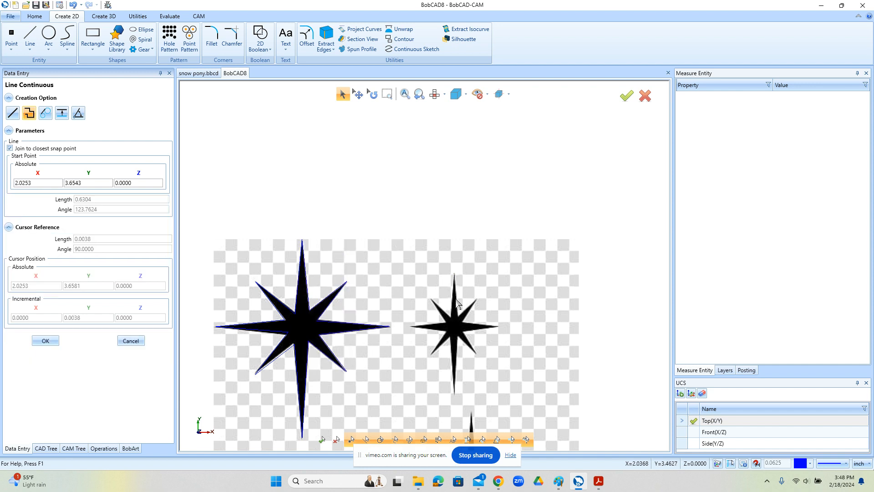
- Trace the right half of the small upper-right star with connected lines, clockwise from its top tip to its bottom tip
click(455, 276)
click(459, 320)
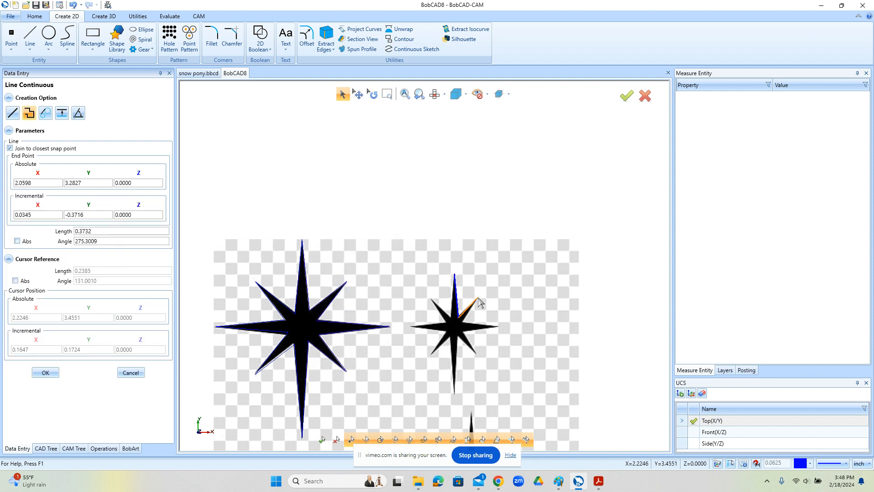
click(478, 300)
click(464, 324)
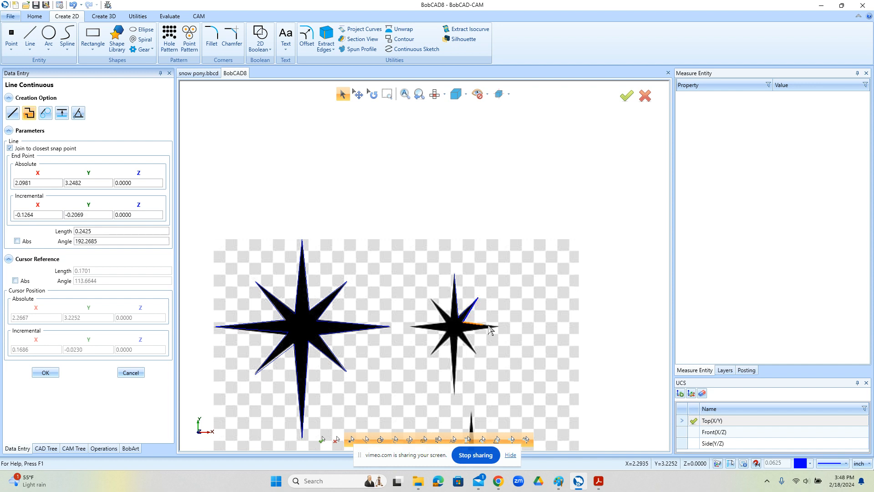
click(499, 326)
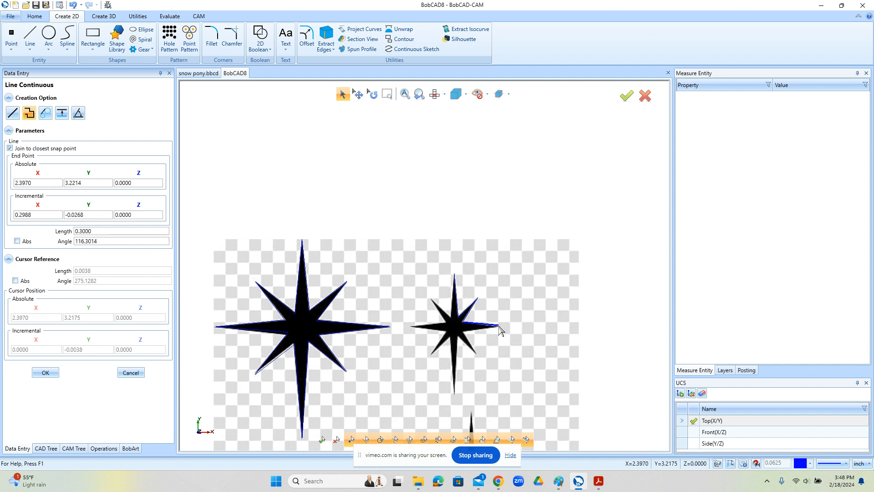
click(463, 336)
click(477, 354)
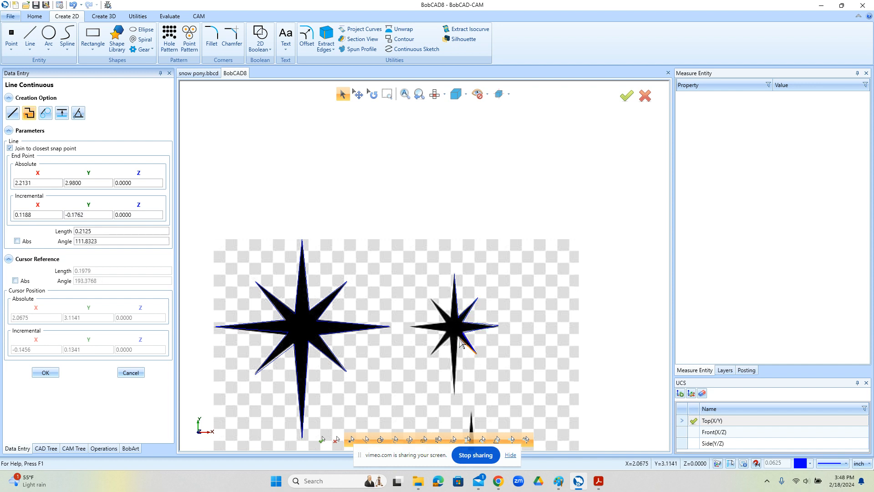
click(459, 339)
click(455, 394)
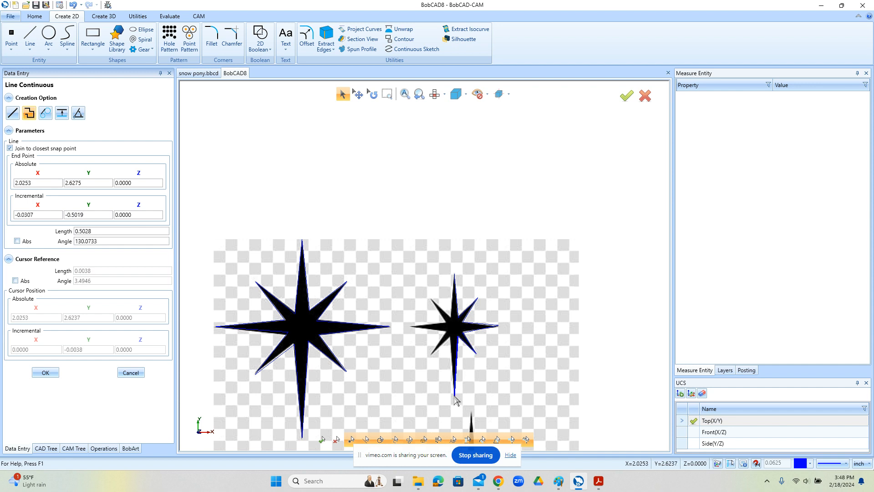
- Trace the left half of the small star from its bottom tip back to the top start point and end the line chain
click(453, 338)
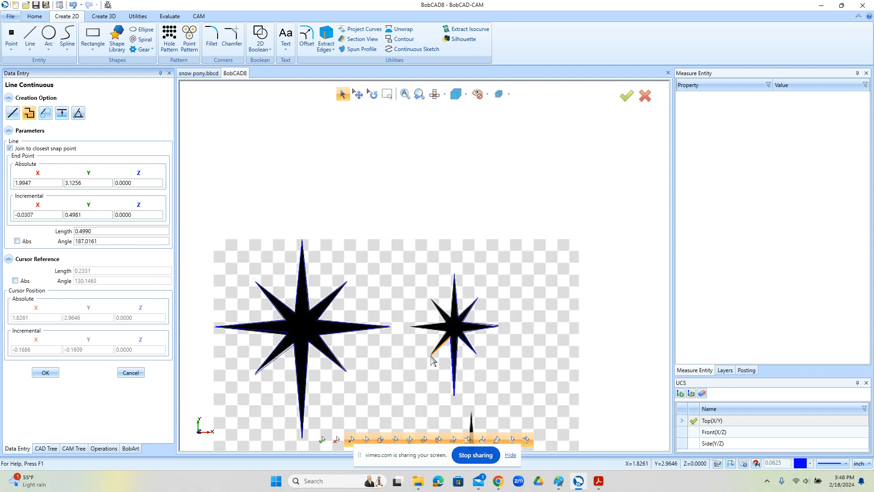
click(431, 356)
click(447, 333)
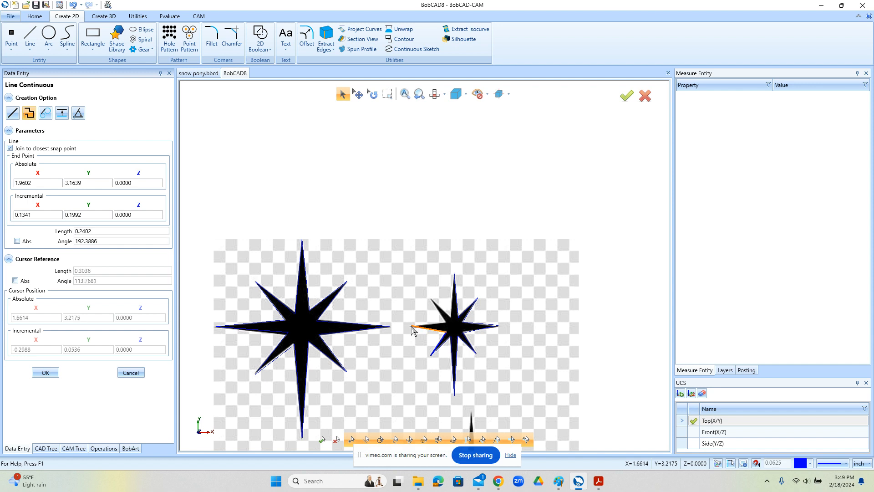
click(412, 328)
click(447, 324)
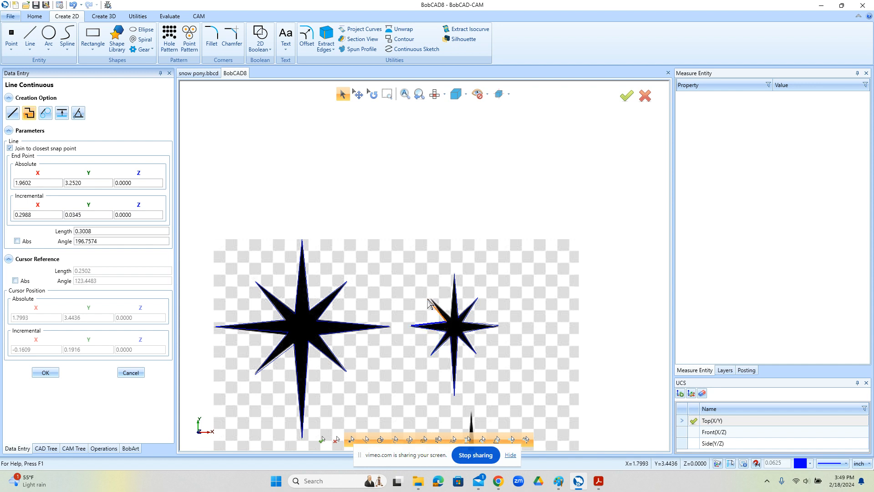
click(431, 303)
click(452, 321)
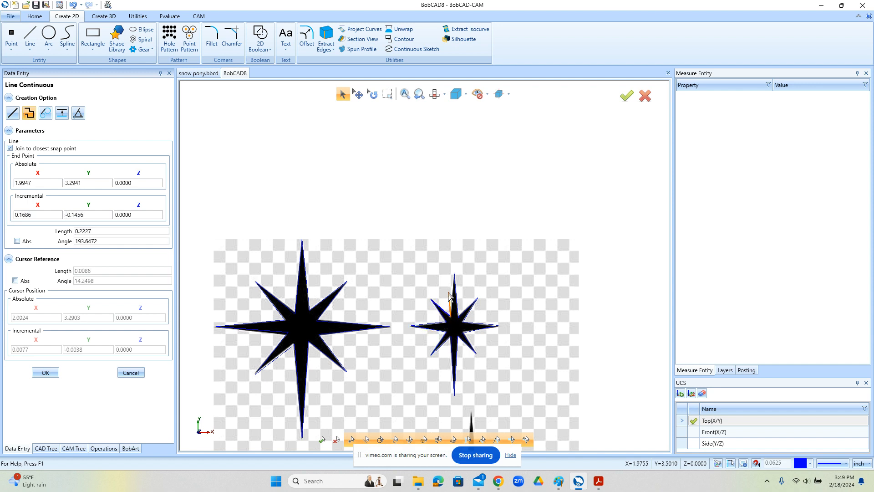
click(454, 275)
right_click(455, 276)
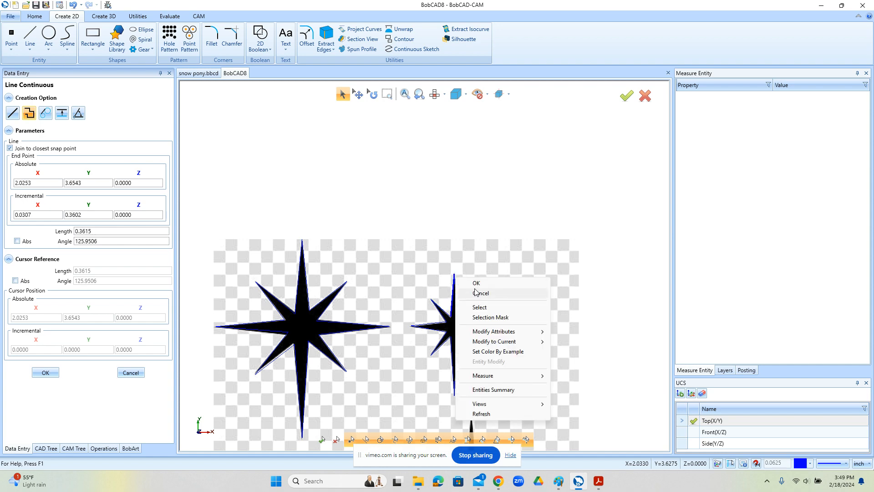
click(478, 283)
- Trace the right half of the large lower star with connected lines, clockwise from its top tip to its bottom tip
scroll(412, 275, down, 3)
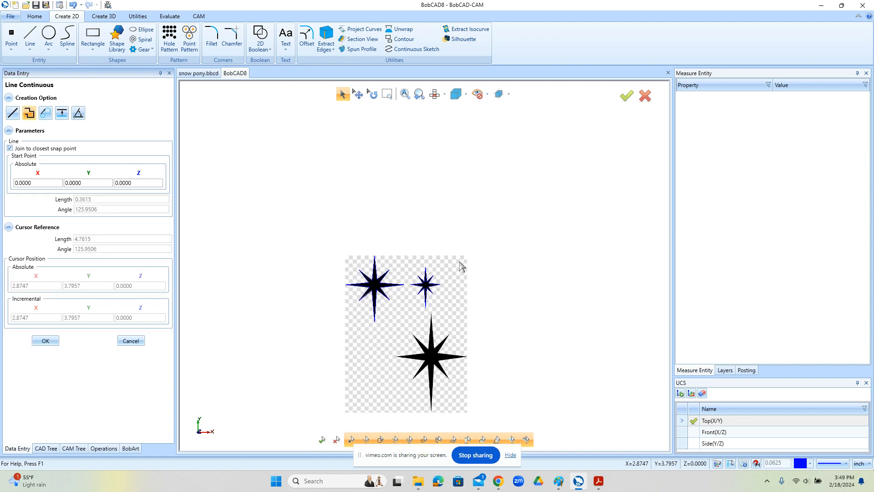
scroll(451, 328, up, 3)
scroll(448, 332, down, 2)
scroll(407, 255, up, 2)
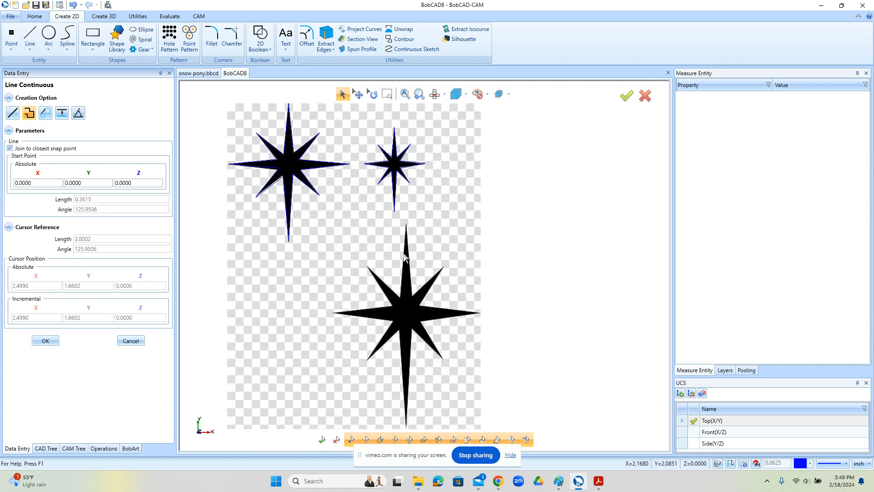
click(407, 224)
click(412, 295)
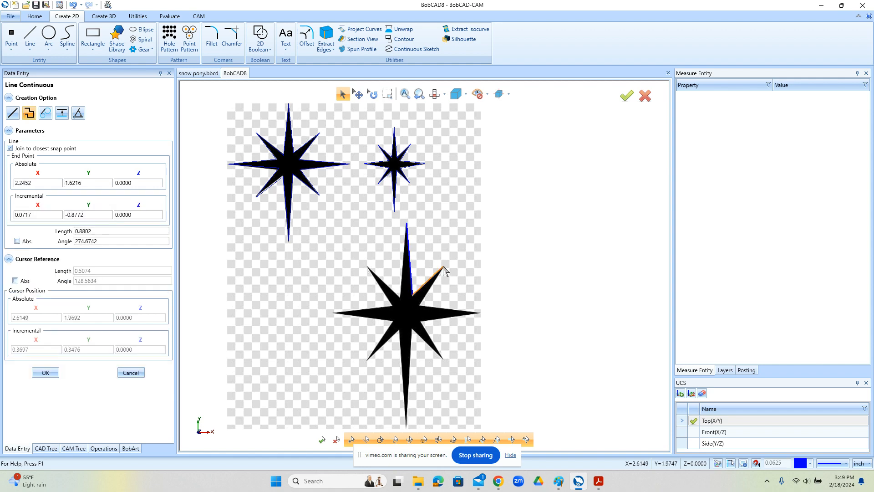
click(443, 268)
click(419, 304)
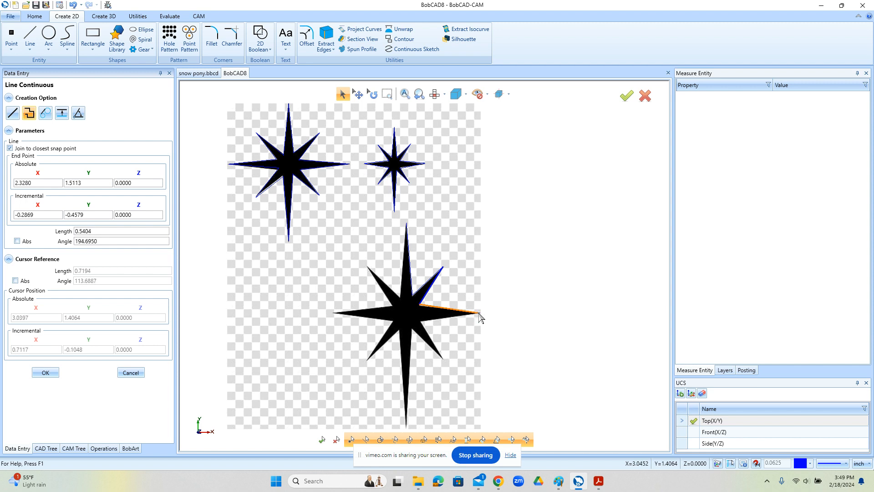
click(479, 313)
click(420, 323)
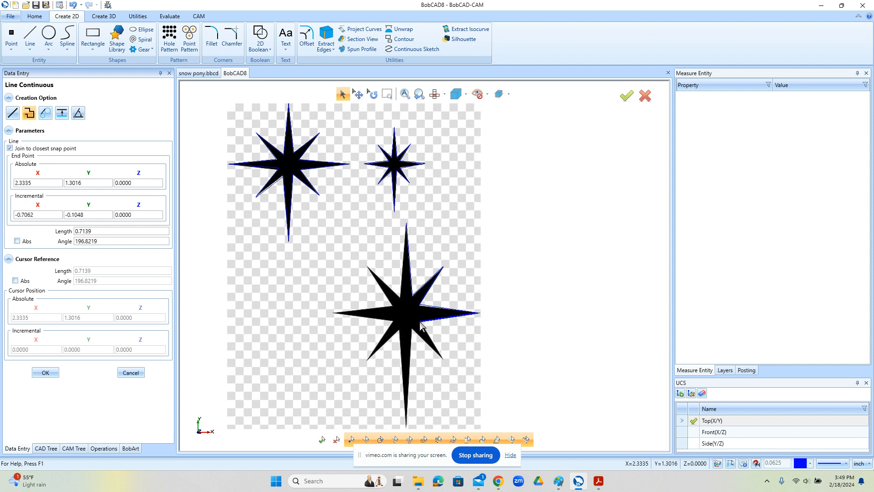
click(444, 360)
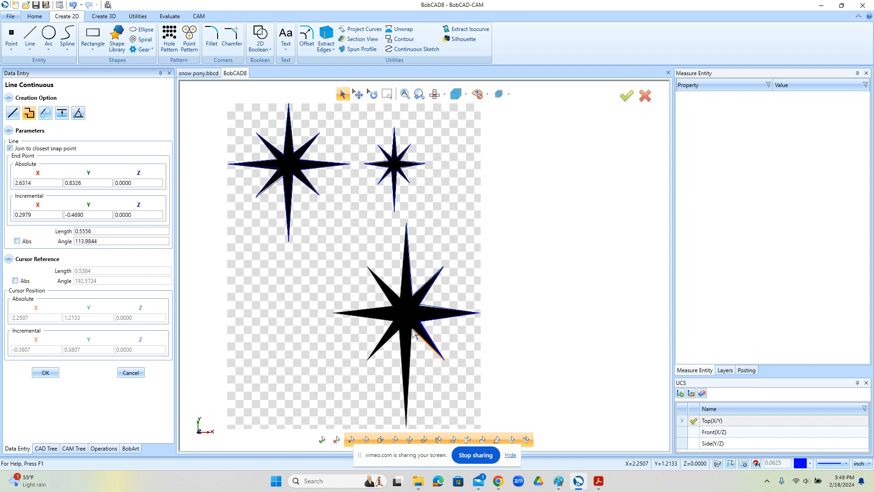
click(410, 359)
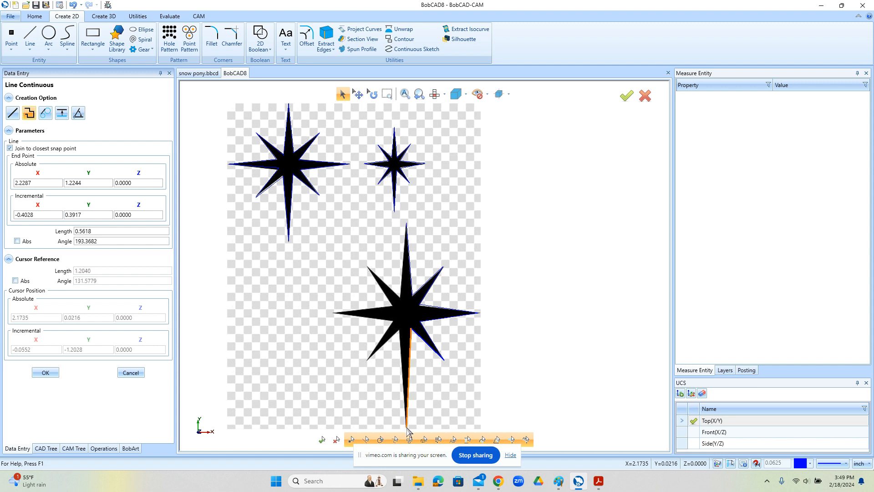
click(401, 387)
- Trace the left half of the large lower star up to its top start point and end the line chain
click(397, 337)
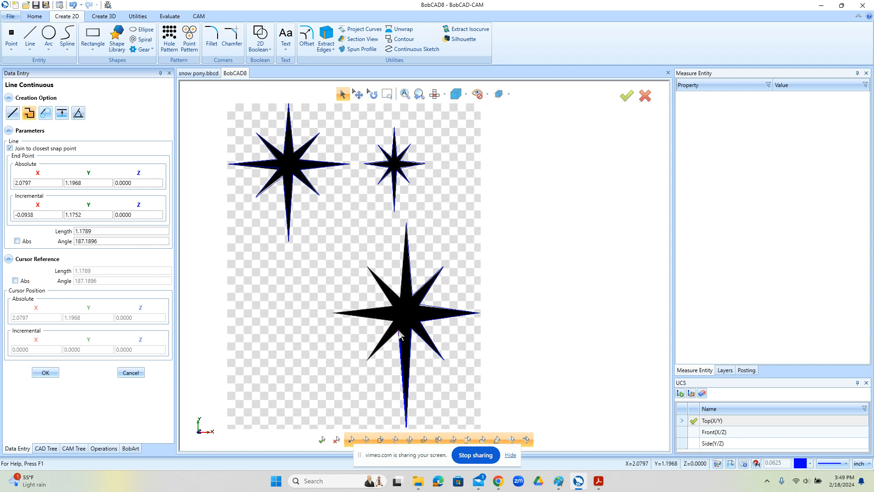
click(369, 362)
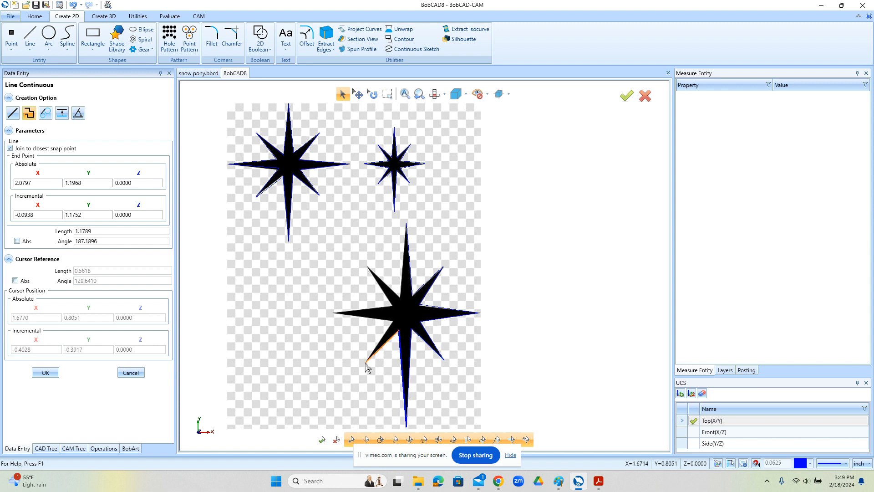
click(395, 322)
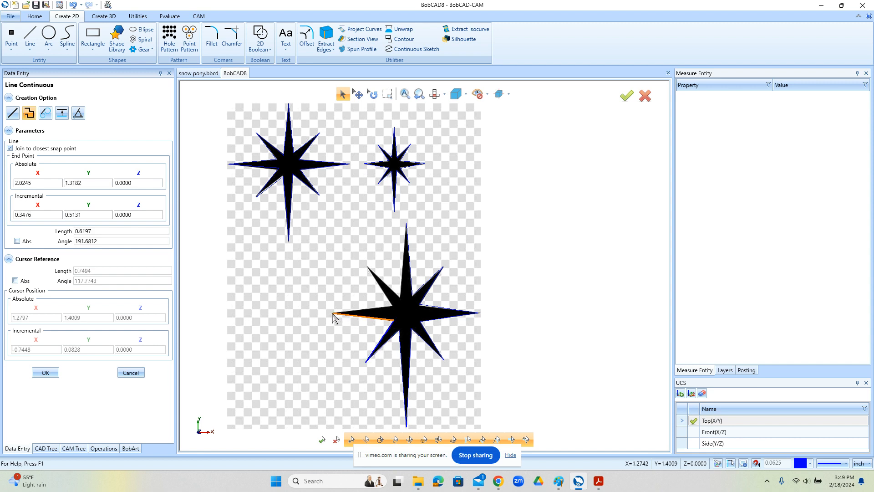
click(333, 313)
click(393, 305)
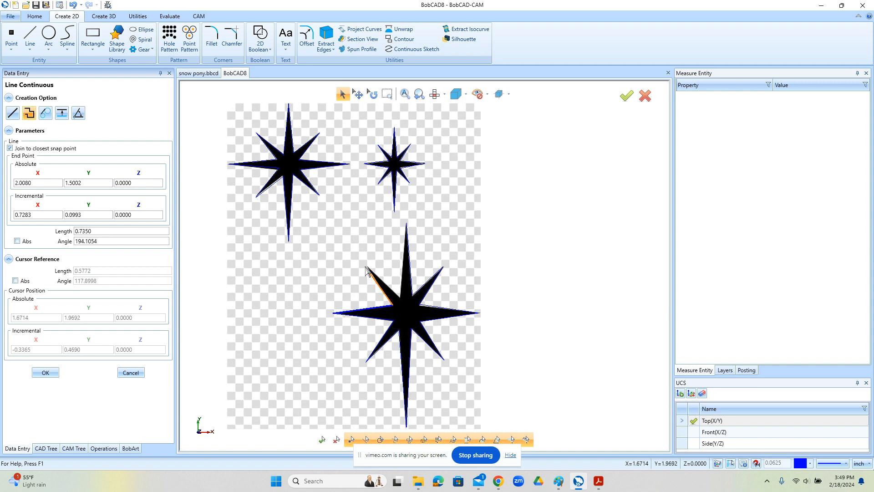
click(367, 269)
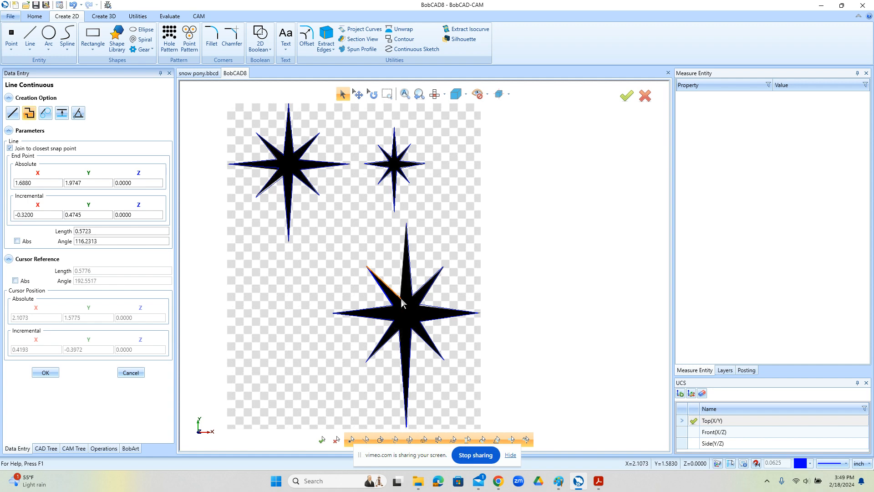
click(402, 302)
click(407, 223)
right_click(407, 225)
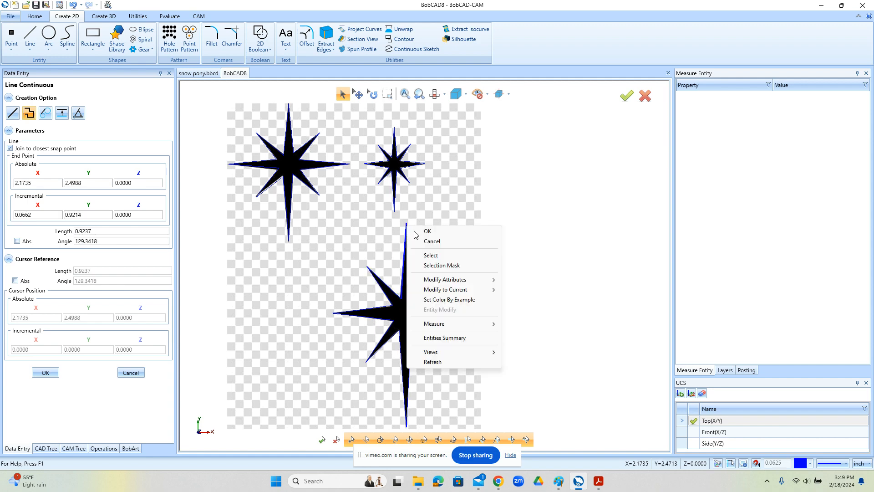
click(416, 234)
- Finish the continuous line command and hide the sparkle image behind the traced outlines
scroll(420, 235, down, 3)
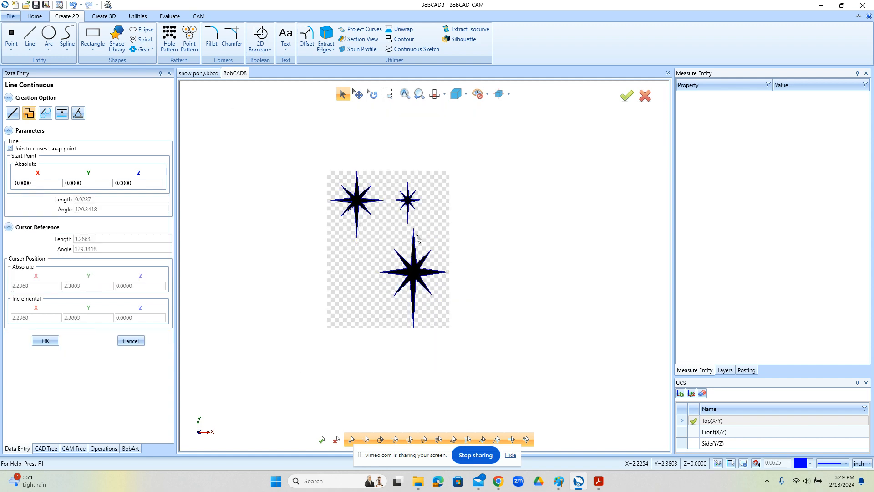
right_click(453, 236)
click(478, 249)
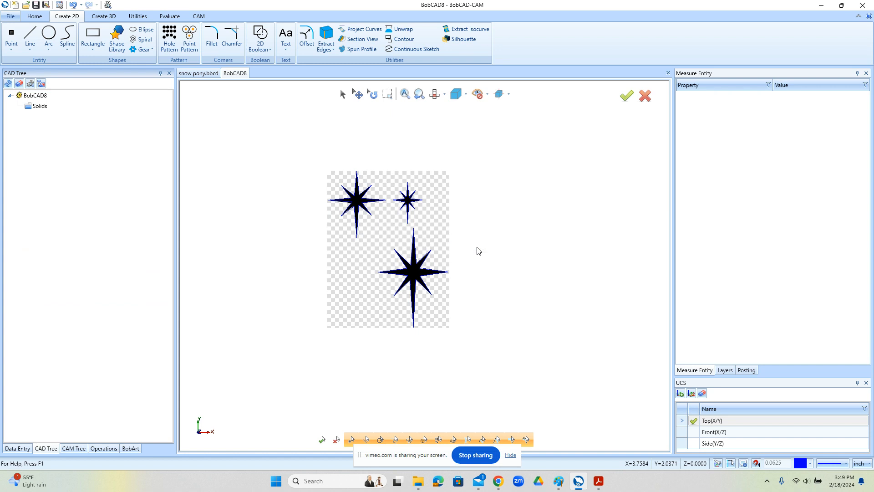
key(ctrl+b)
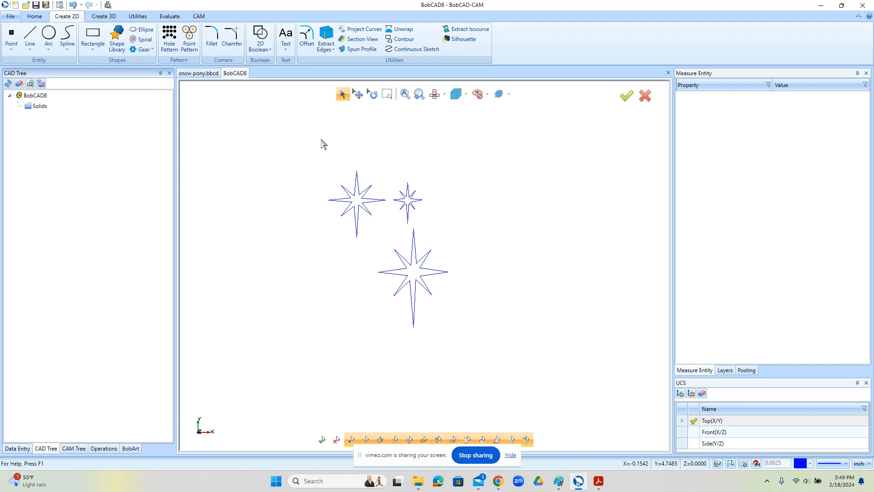
- Select the outlines of all three stars, copy them and clear the selection
drag(321, 140, 474, 349)
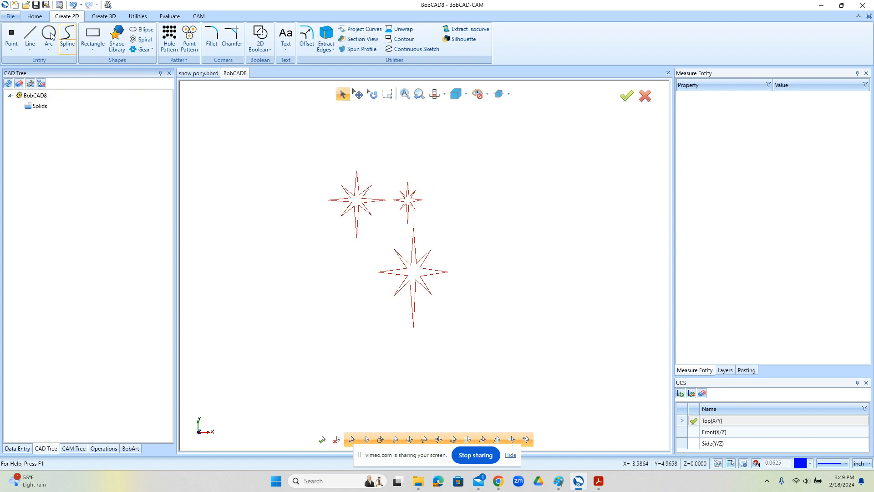
click(34, 15)
click(37, 39)
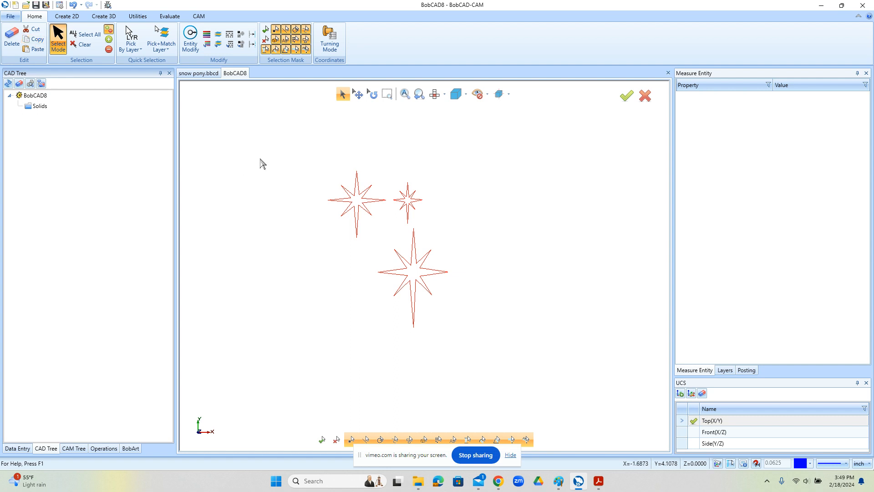
right_click(261, 162)
click(292, 174)
- Paste the copied star outlines into the snow pony.bbcd drawing
click(203, 74)
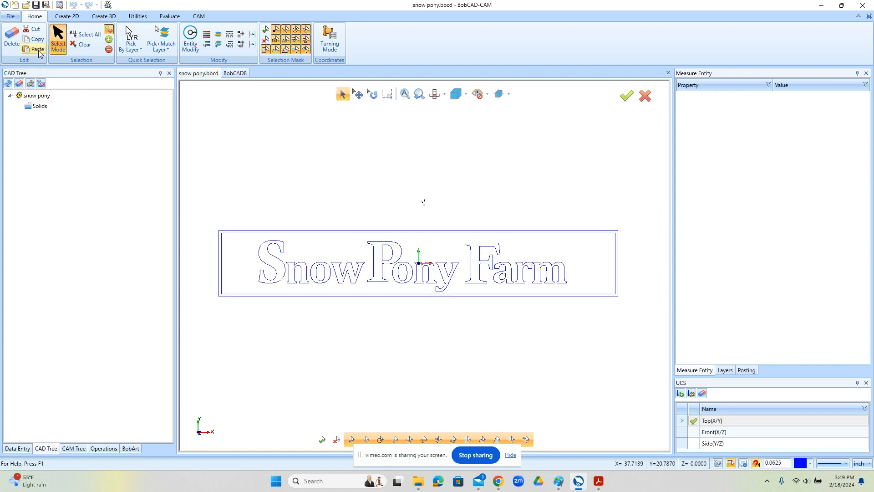
scroll(430, 253, up, 6)
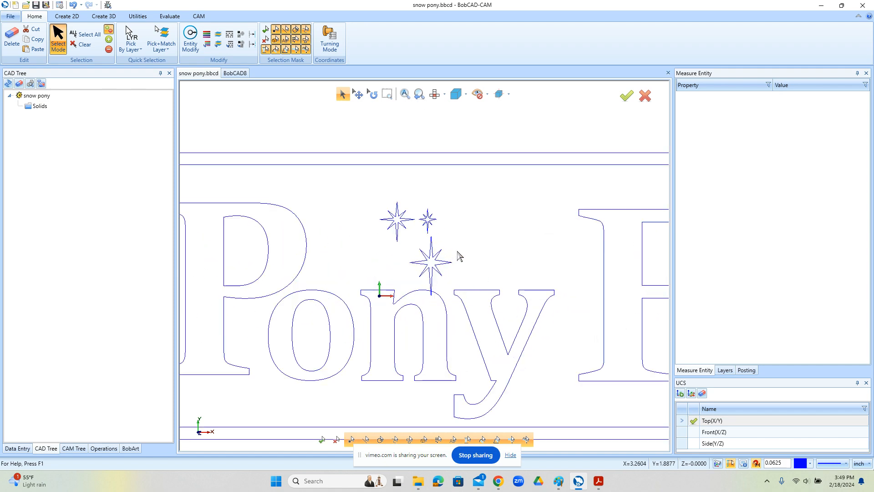
scroll(459, 255, down, 3)
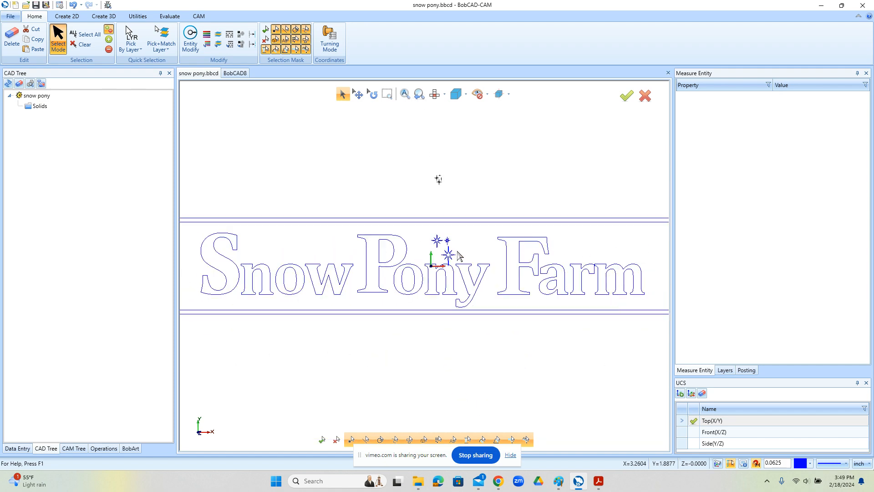
- Translate the three stars by their geometry center to X -31.9375, Y 2.3750, between the sign's left border and the letter S
click(139, 16)
click(15, 36)
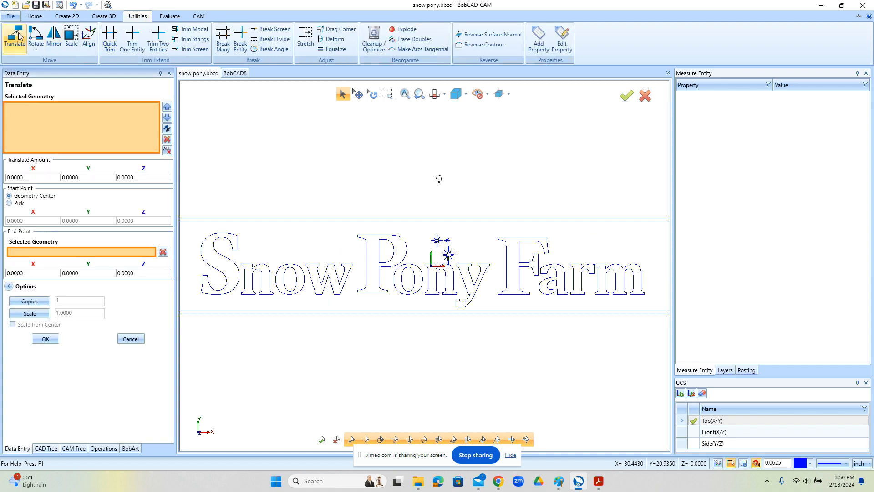
scroll(439, 254, up, 5)
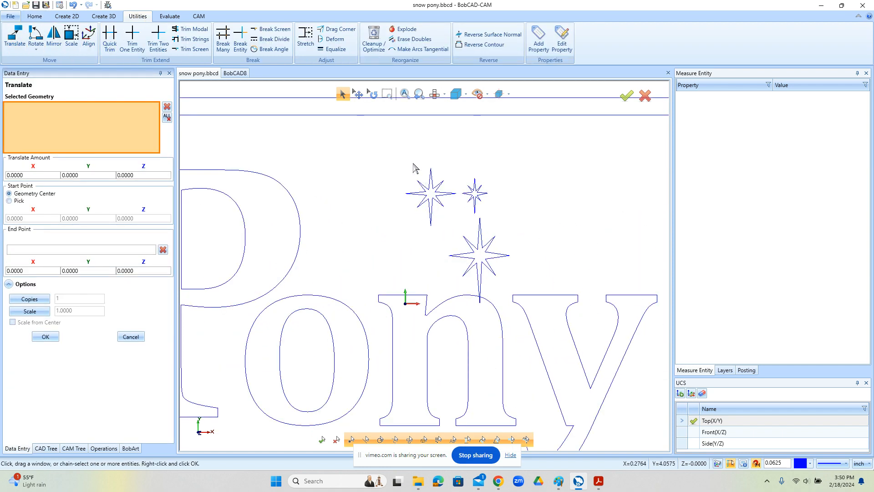
mouse_move(409, 163)
mouse_down()
mouse_move(523, 285)
mouse_move(504, 267)
mouse_move(321, 266)
mouse_up()
scroll(519, 280, down, 6)
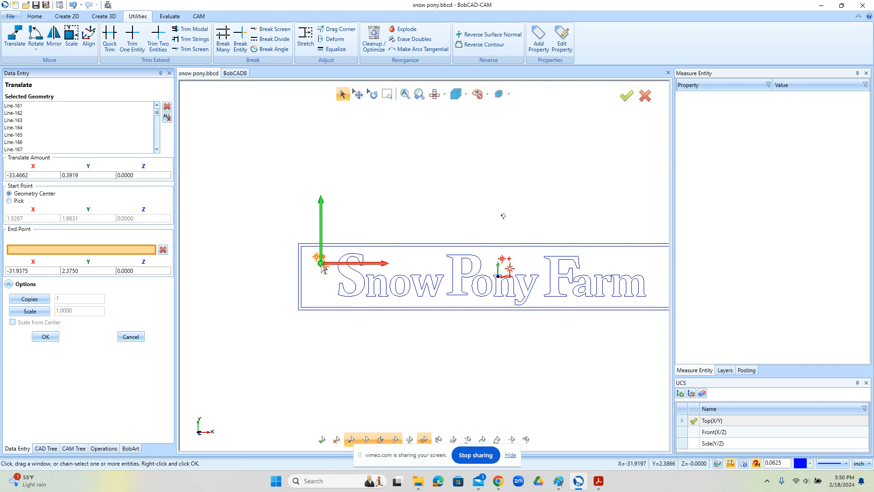
click(46, 337)
click(137, 338)
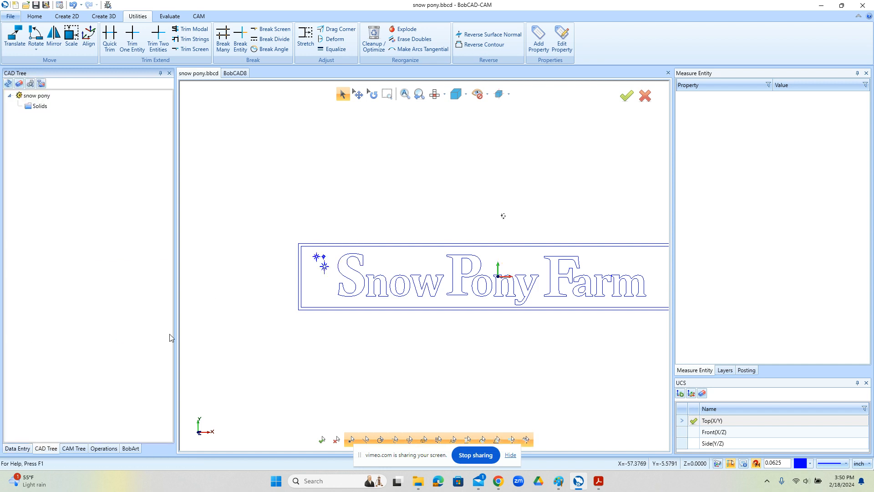
- Select all three stars beside the letter S for translation and set the X and Y translate amounts to 0
scroll(326, 268, up, 4)
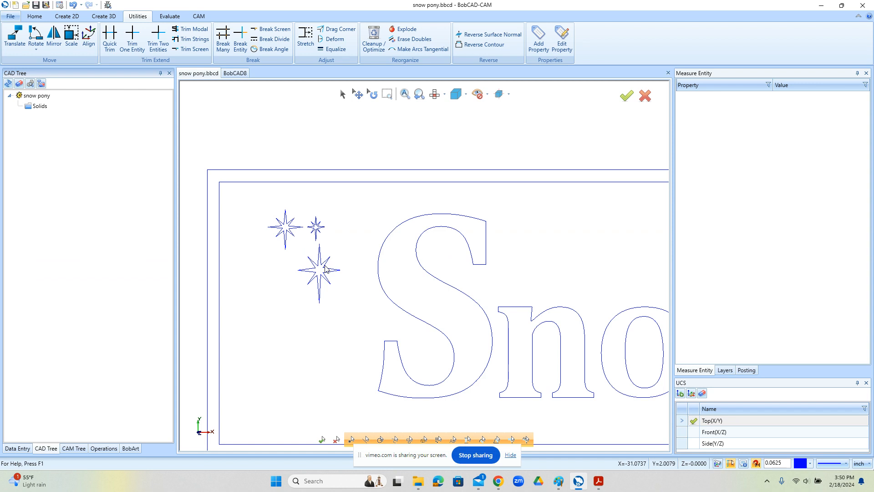
click(15, 37)
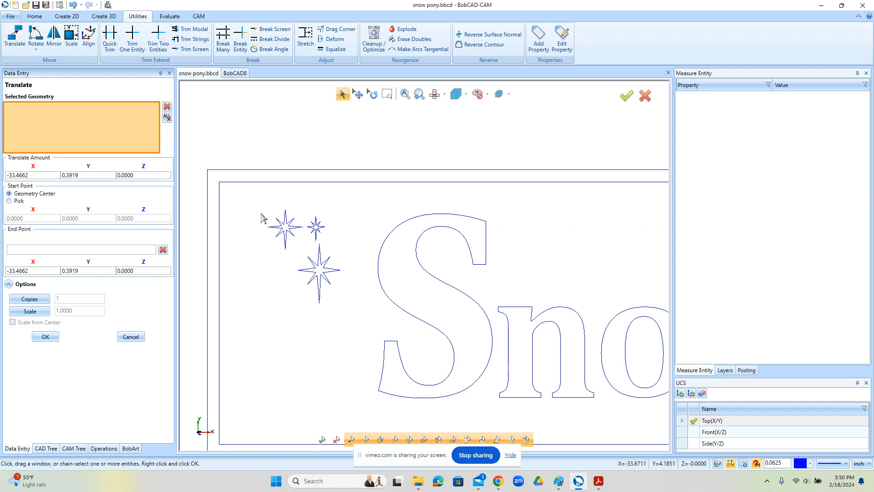
drag(258, 208, 347, 322)
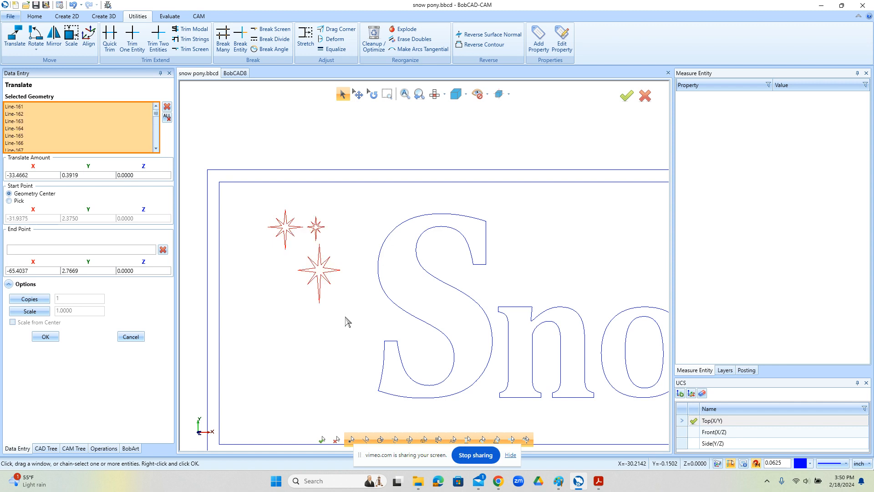
scroll(337, 314, down, 4)
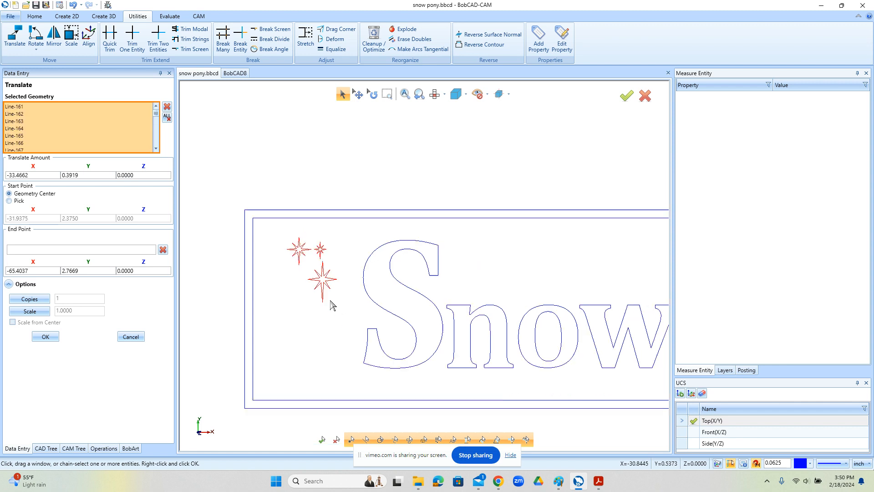
double_click(18, 175)
text(0)
key(Tab)
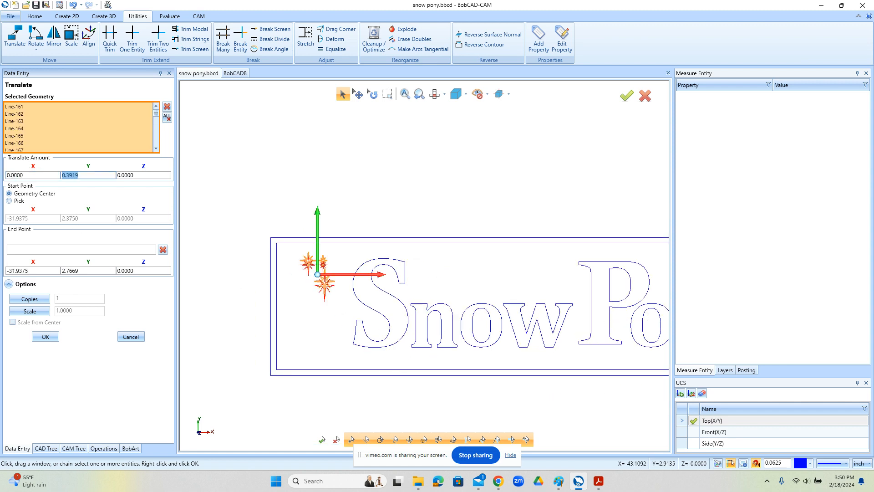
text(0)
key(Tab)
scroll(329, 266, up, 4)
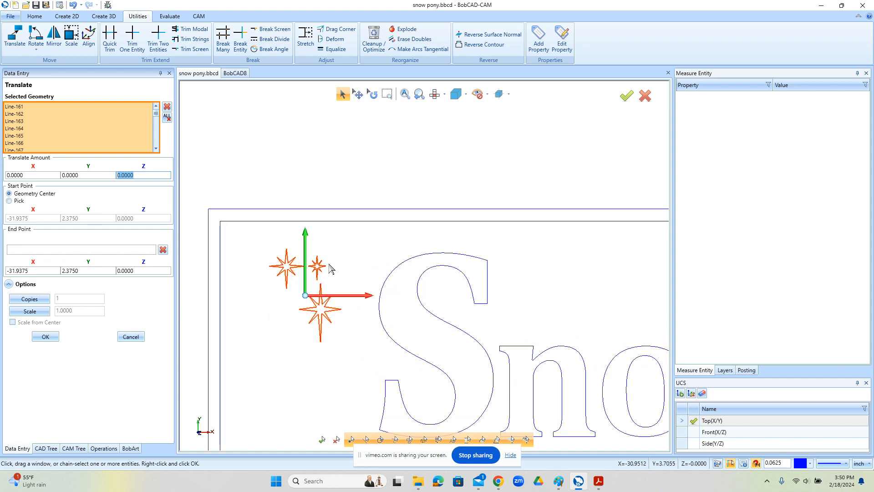
- Scale the three stars from their center by 2.0000 and shift them X -0.1250, Y -1.3750
click(48, 311)
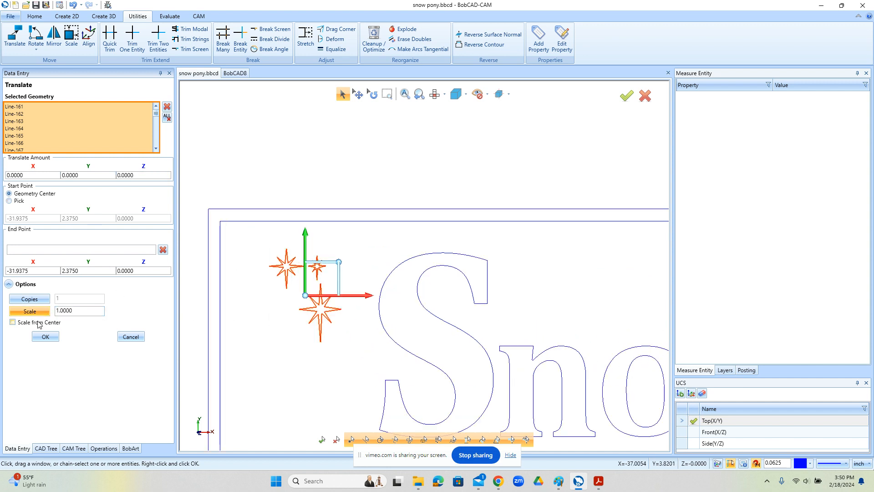
click(12, 323)
click(343, 262)
drag(343, 261, 347, 258)
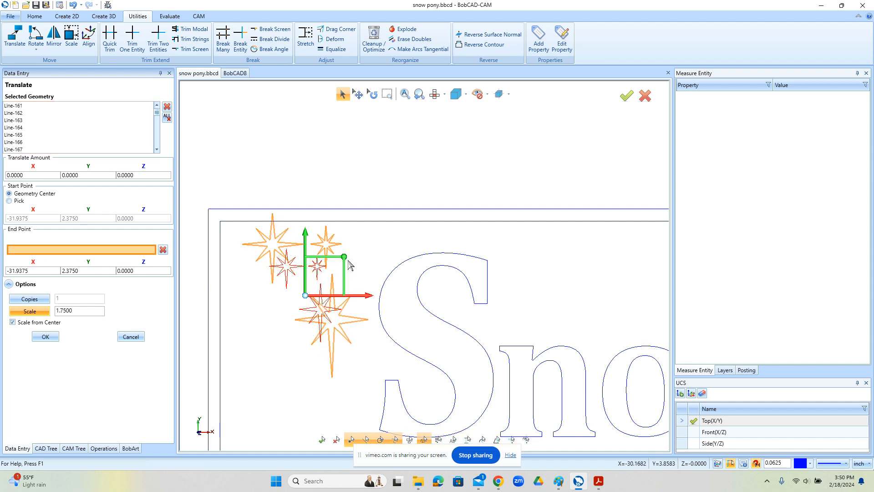
drag(305, 296, 302, 327)
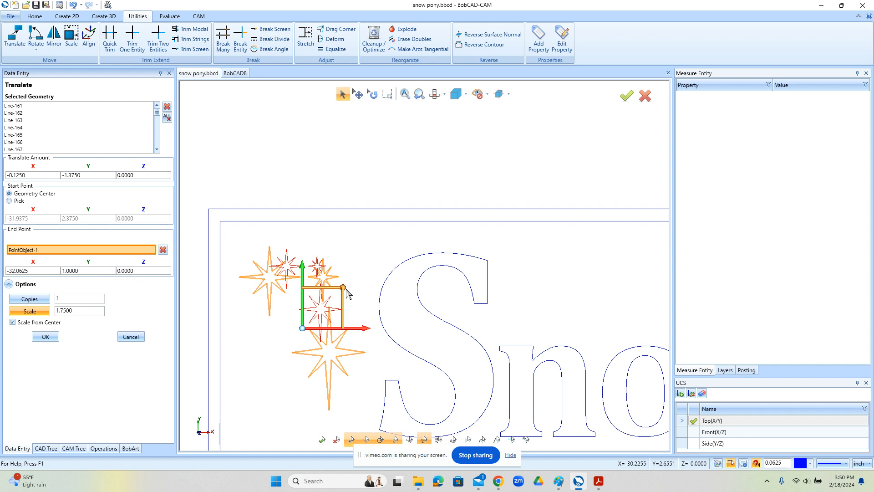
drag(343, 288, 345, 293)
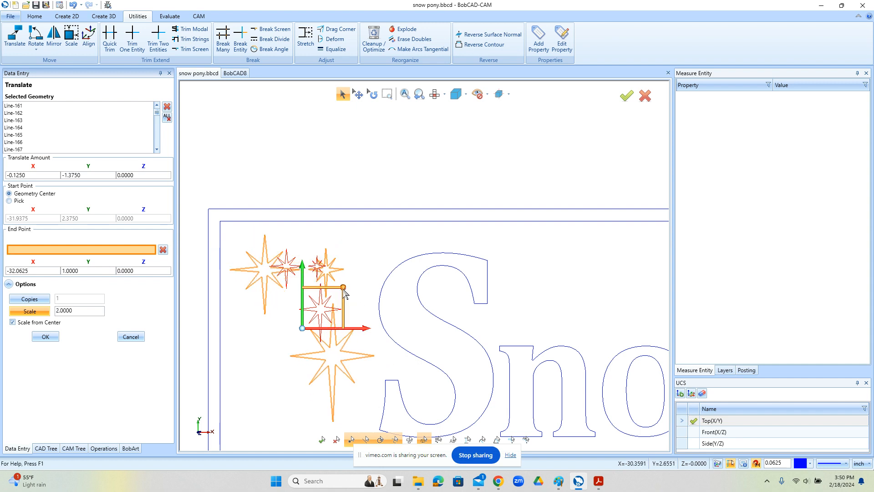
click(45, 336)
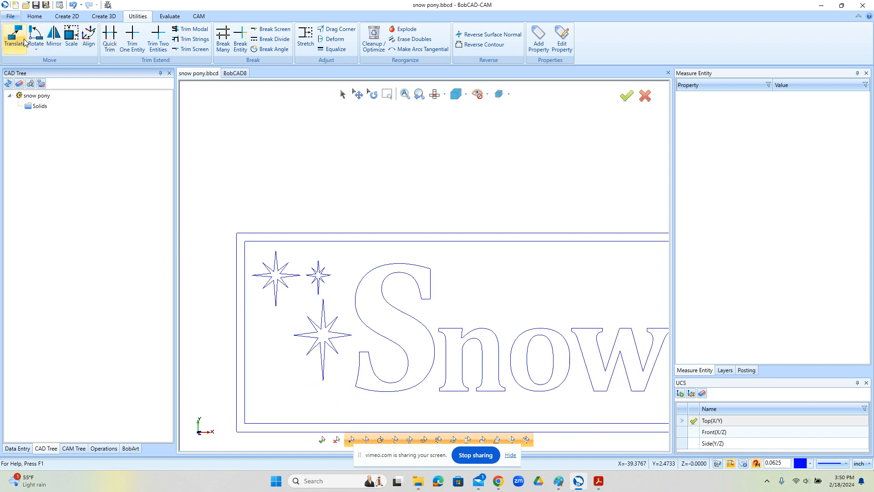
- Rotate the upper star nearest the sign's left border 10 degrees about Z around its center at X -33.6250, Y 3.4375
click(35, 35)
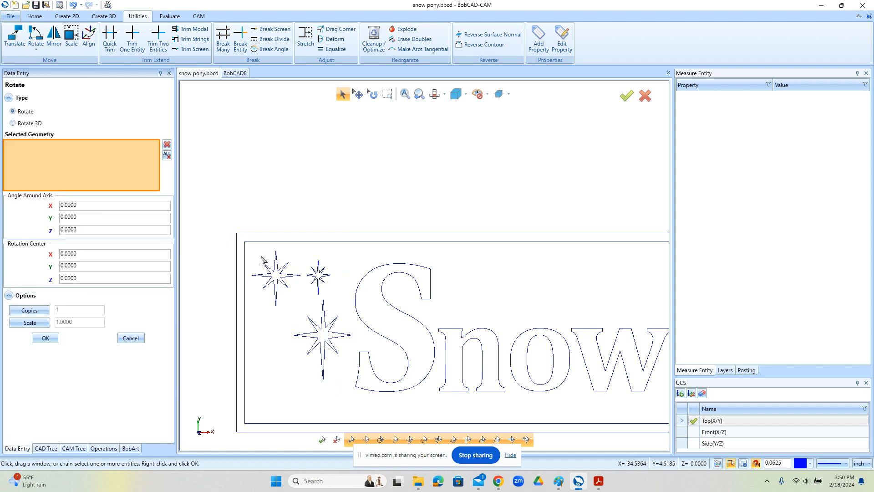
drag(258, 255, 297, 314)
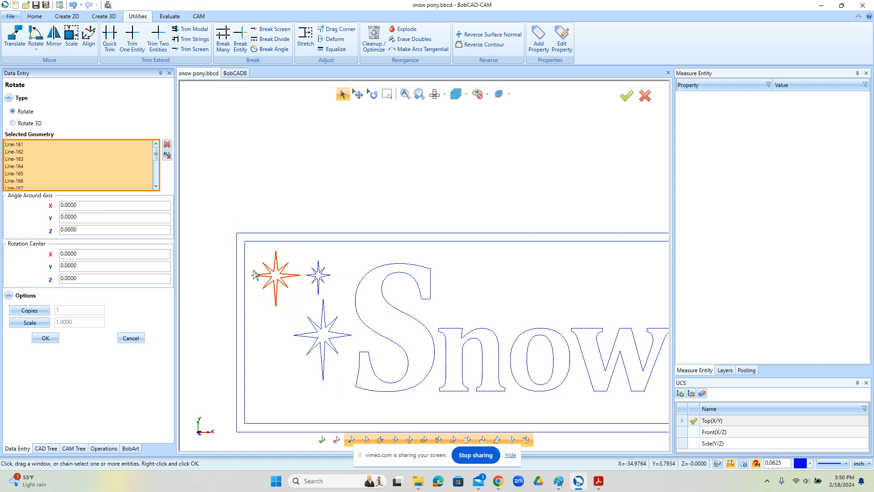
scroll(253, 277, down, 3)
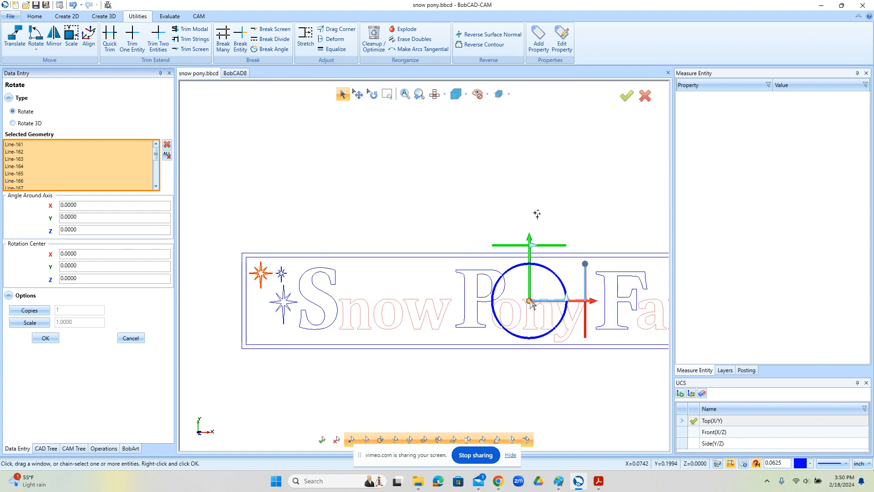
drag(529, 301, 296, 260)
scroll(262, 276, up, 4)
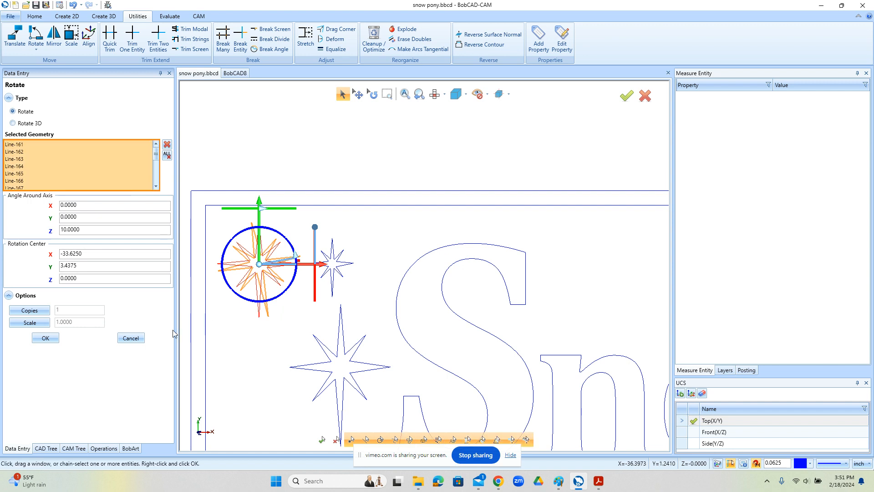
click(45, 338)
- Mirror a copy of the three stars about the Y-Z plane to the opposite end of the sign
scroll(285, 273, down, 2)
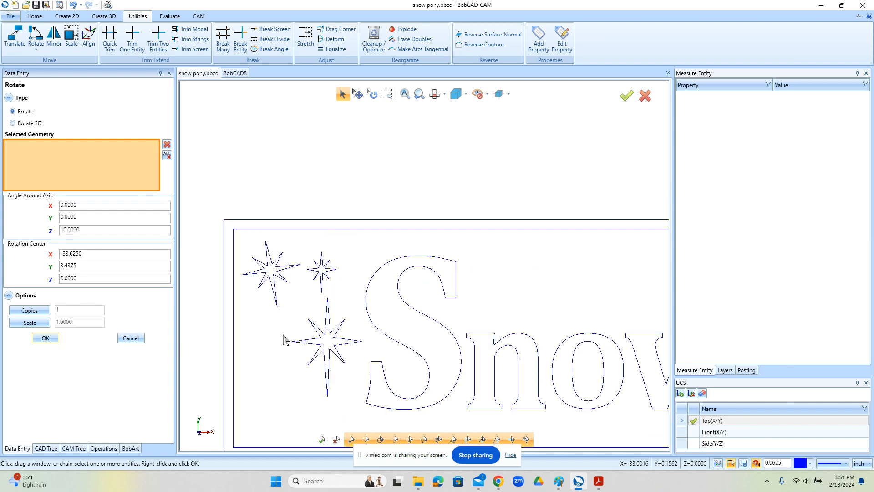
scroll(290, 340, down, 1)
scroll(291, 339, up, 1)
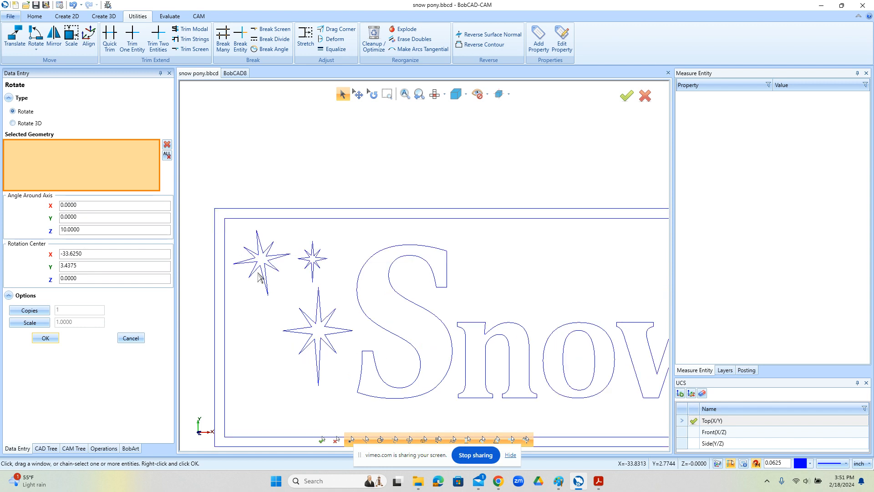
scroll(249, 267, down, 2)
scroll(250, 266, down, 1)
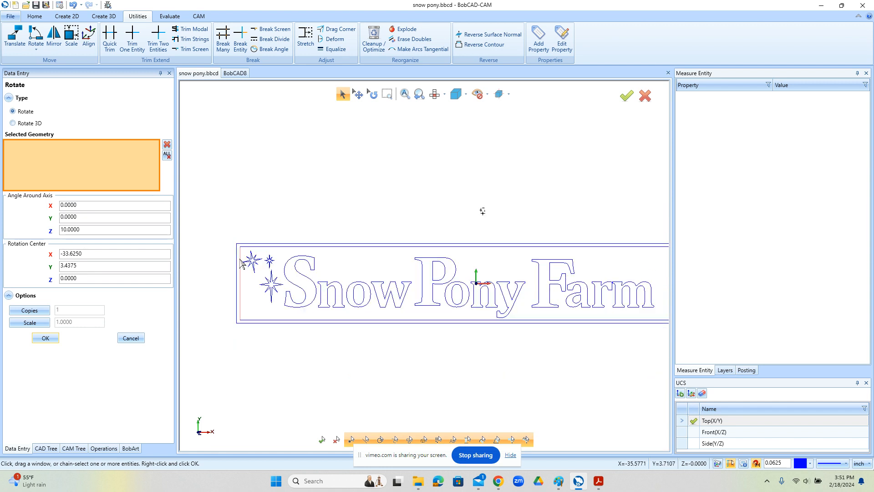
scroll(351, 265, down, 1)
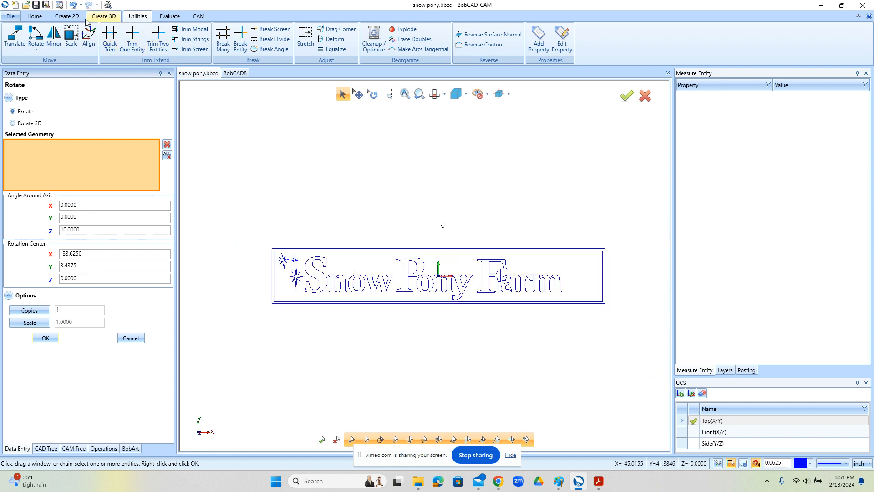
click(53, 36)
scroll(282, 263, up, 4)
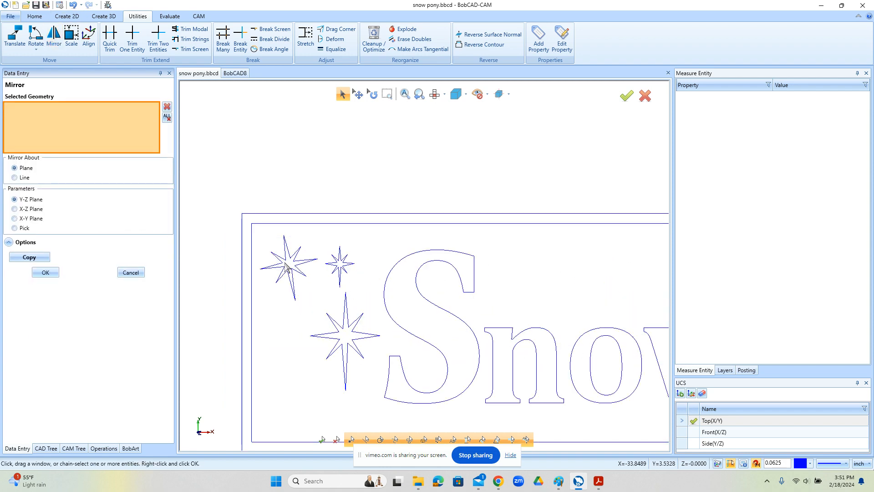
drag(270, 247, 380, 398)
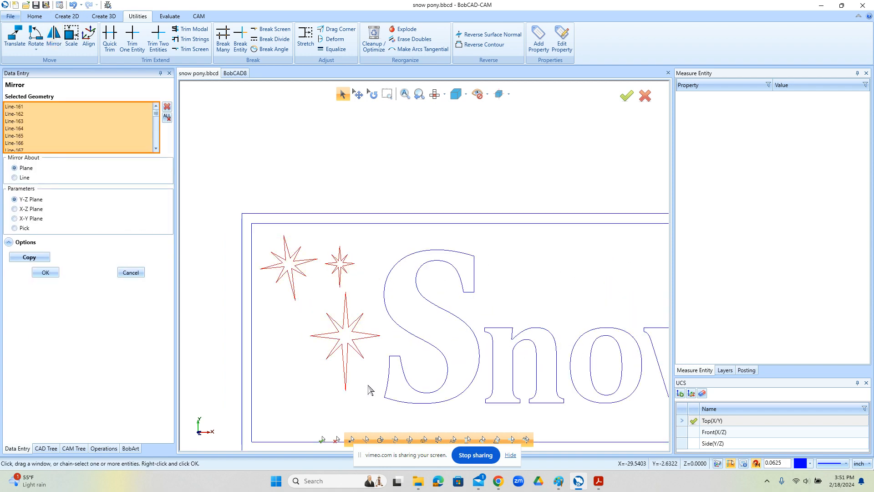
scroll(269, 280, down, 4)
scroll(266, 271, down, 2)
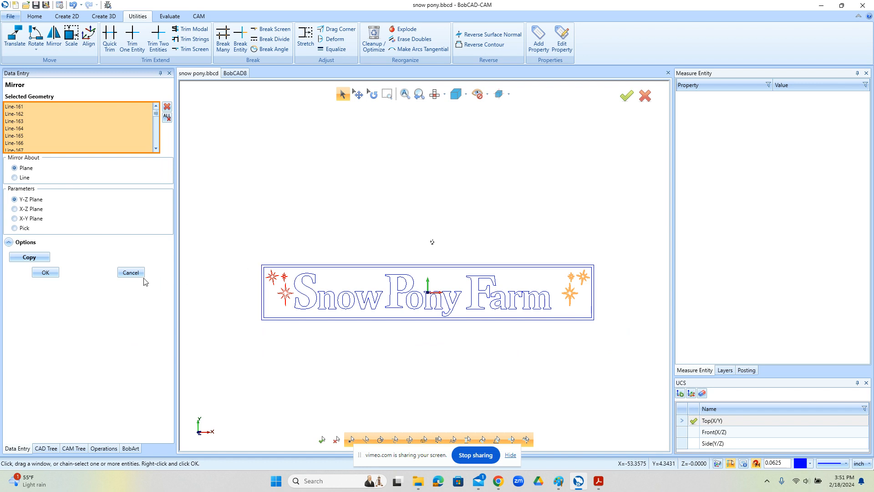
click(41, 259)
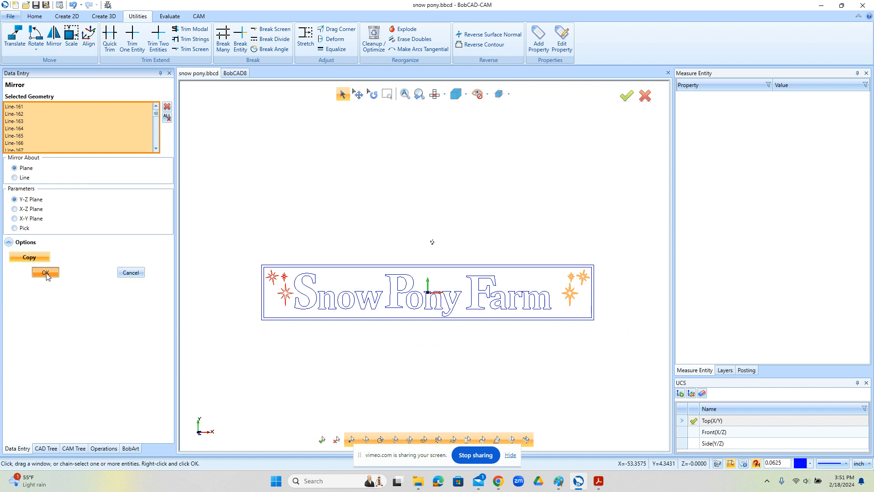
click(46, 272)
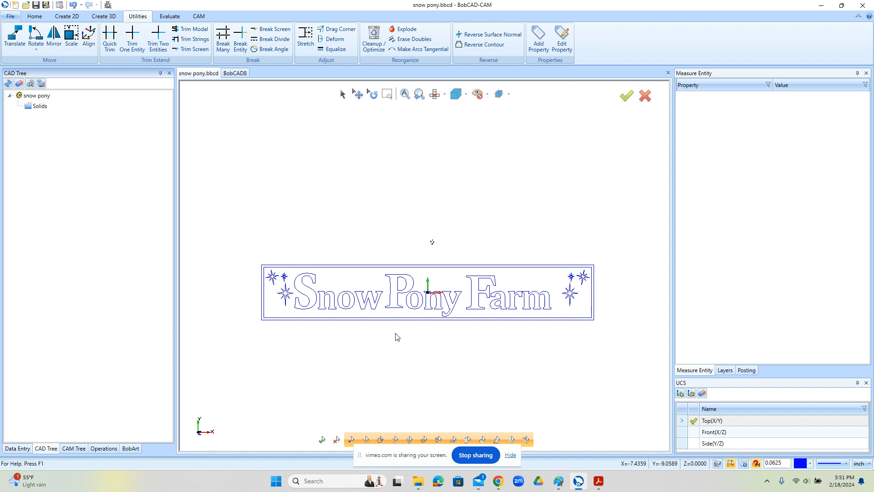
scroll(572, 311, up, 4)
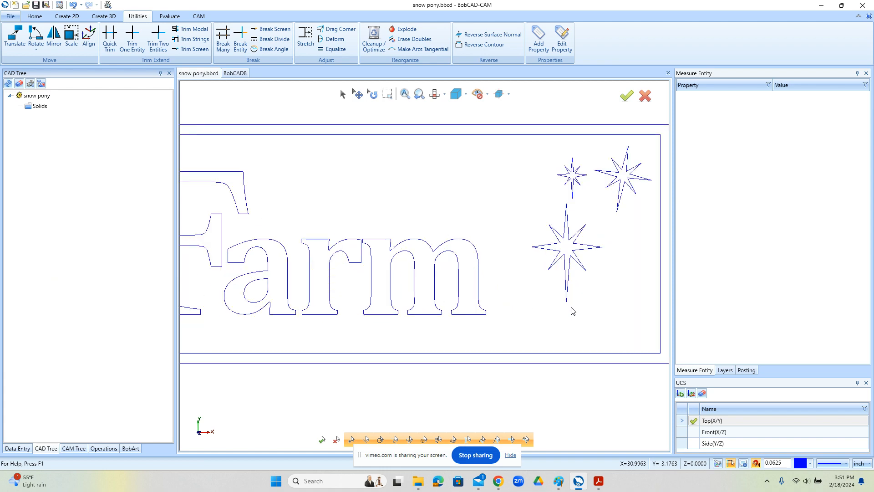
scroll(572, 311, down, 4)
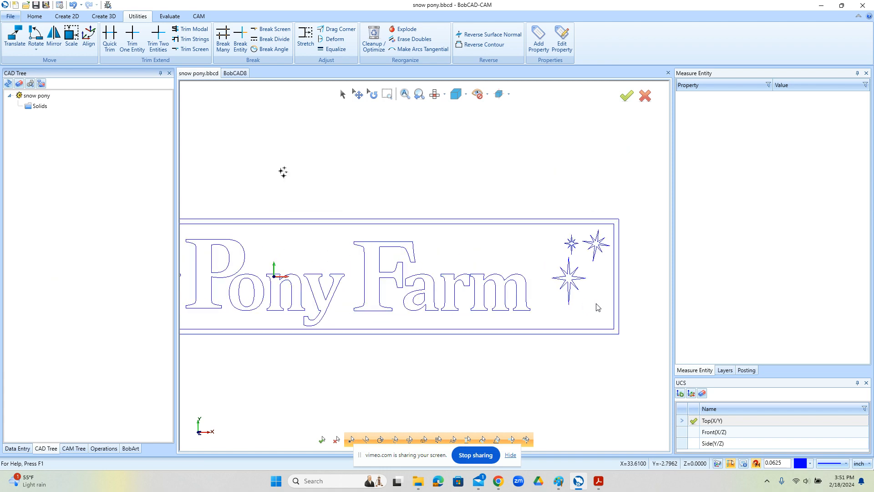
scroll(598, 308, up, 2)
scroll(490, 301, down, 2)
scroll(571, 289, up, 4)
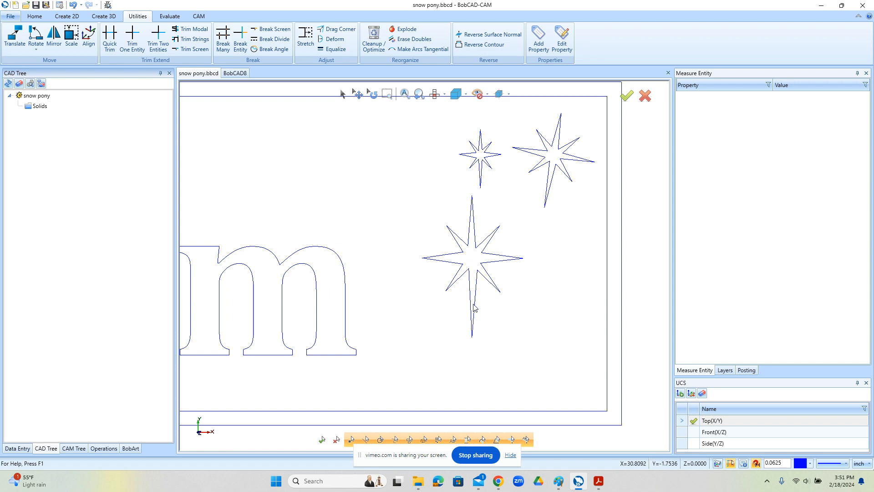
click(342, 33)
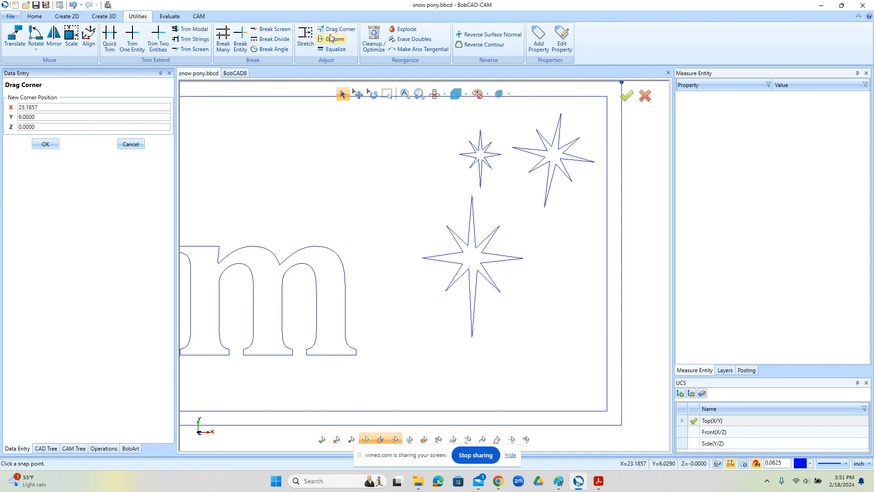
click(472, 336)
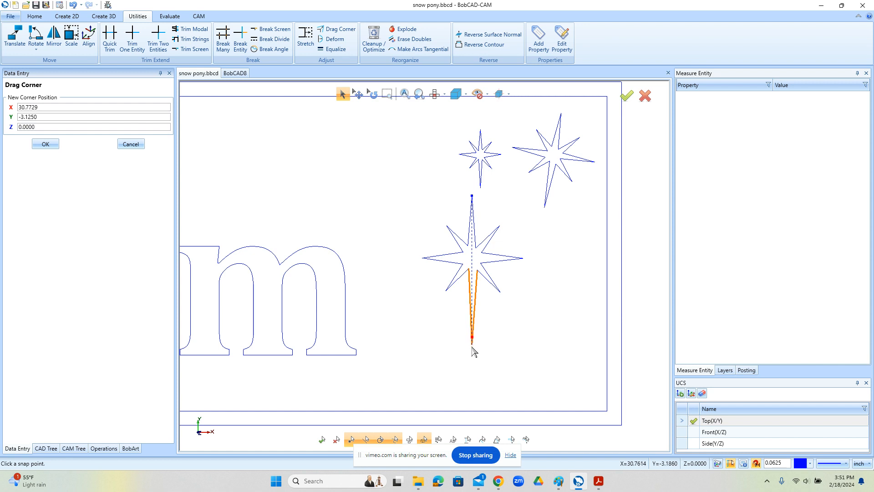
click(472, 337)
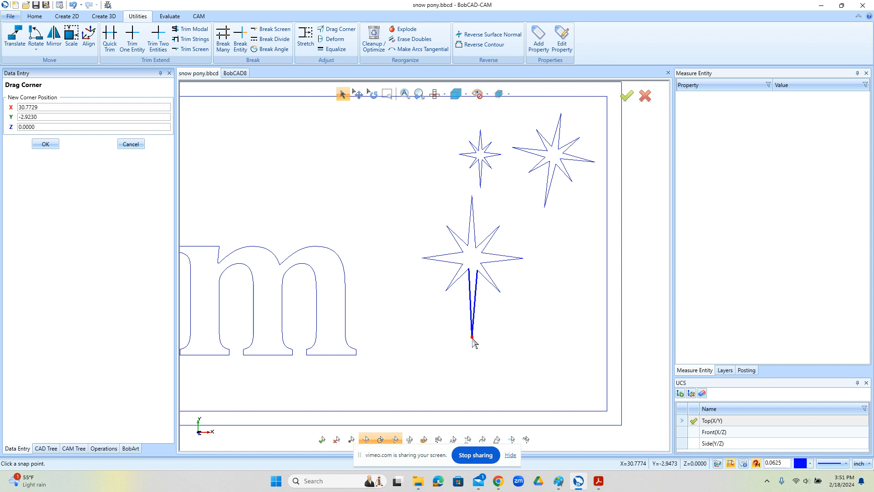
click(45, 143)
right_click(478, 335)
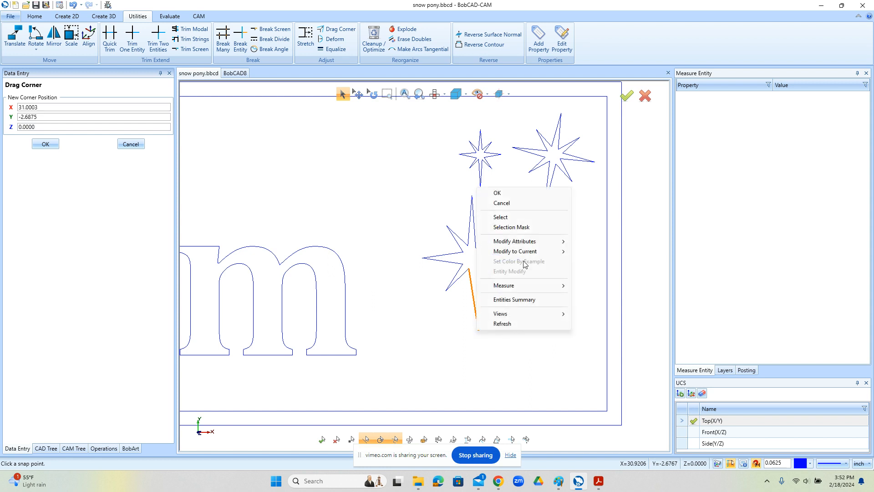
click(523, 203)
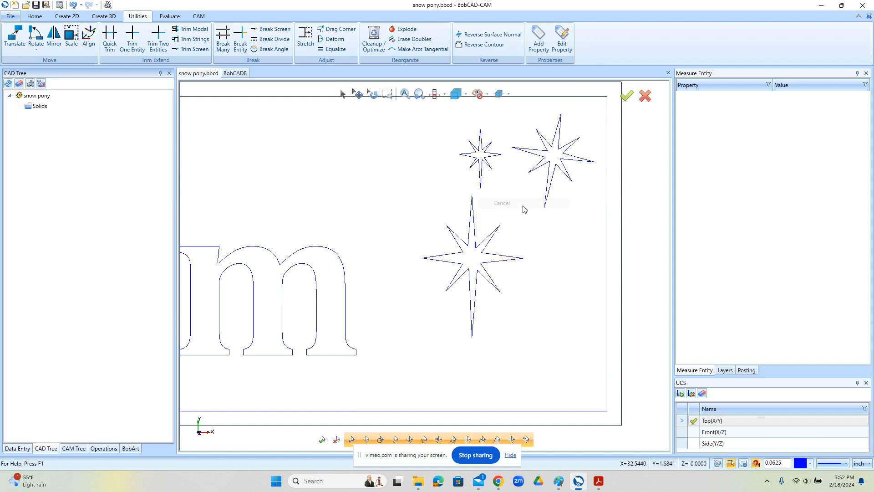
- Shorten the lower point of the largest mirrored star with Drag Corner, placing its tip at X 30.7729, Y -2.5625
click(337, 29)
click(472, 338)
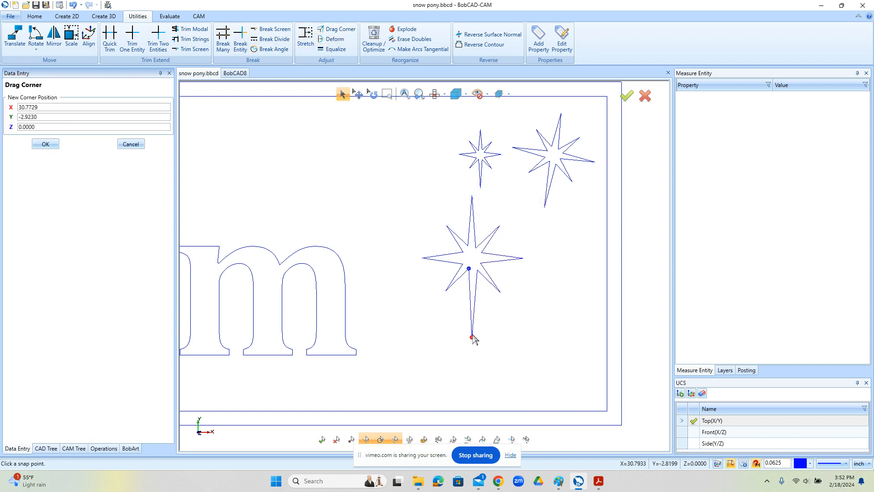
click(473, 328)
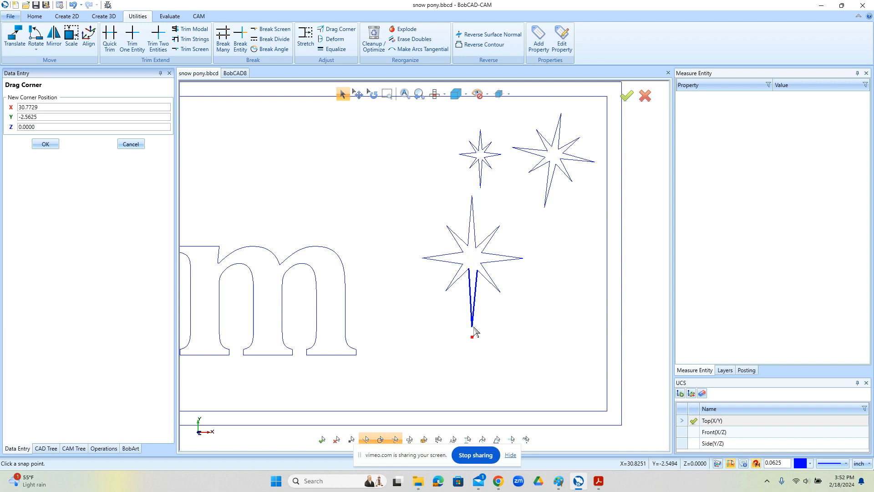
click(45, 143)
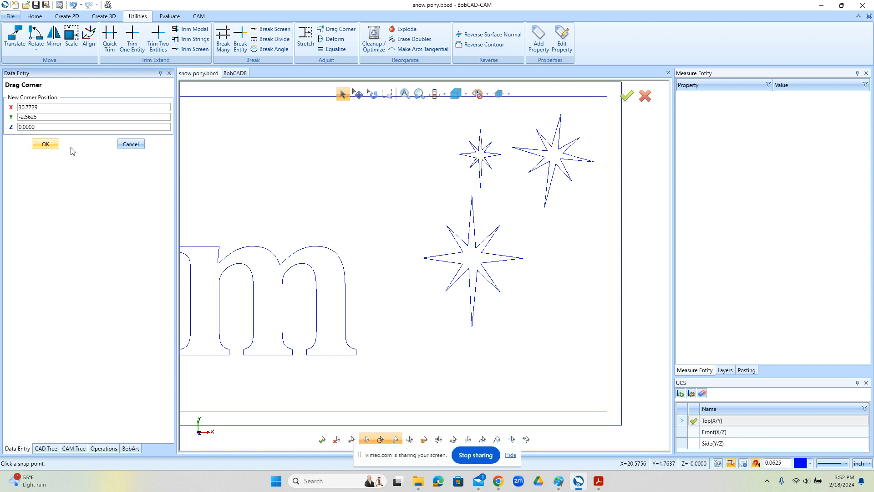
- Try Drag Corner on the inner corner left of the largest mirrored star's lower point, moving it to X 30.5625, Y -0.8125
click(130, 144)
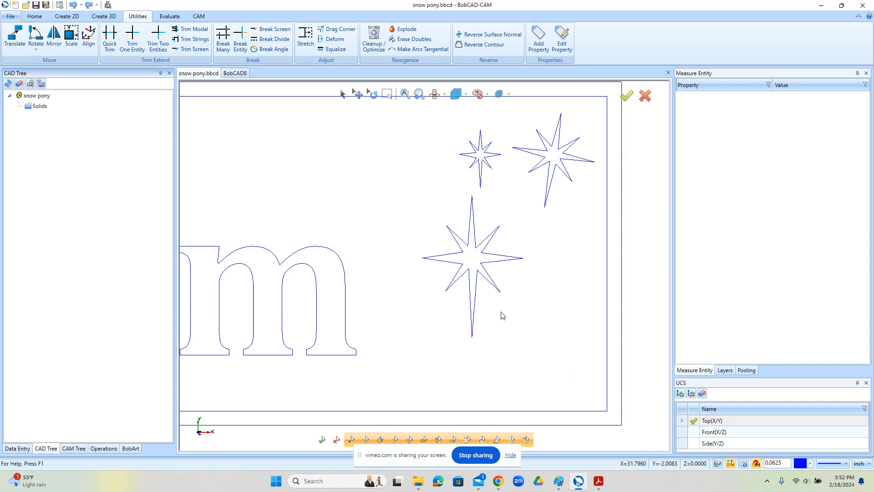
scroll(503, 312, up, 1)
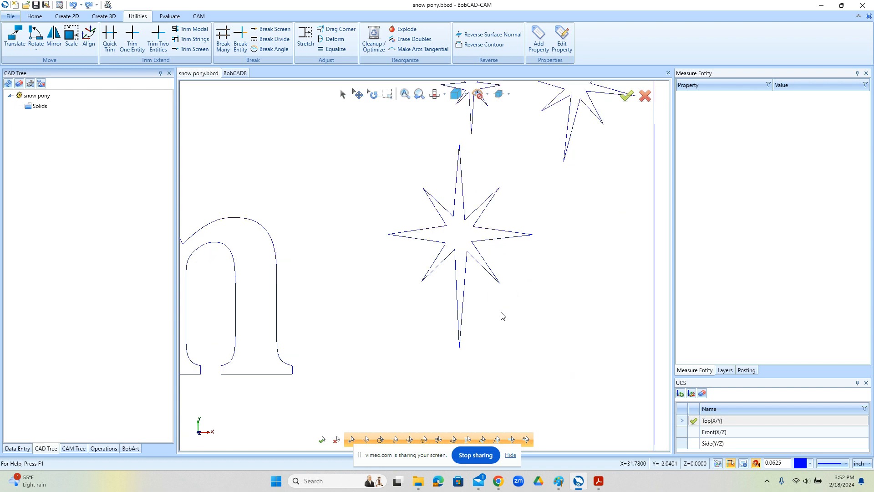
click(339, 28)
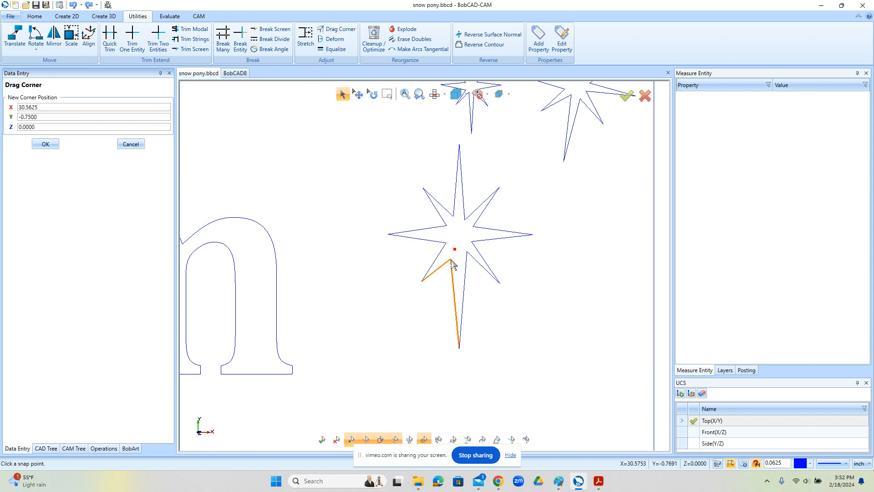
click(451, 261)
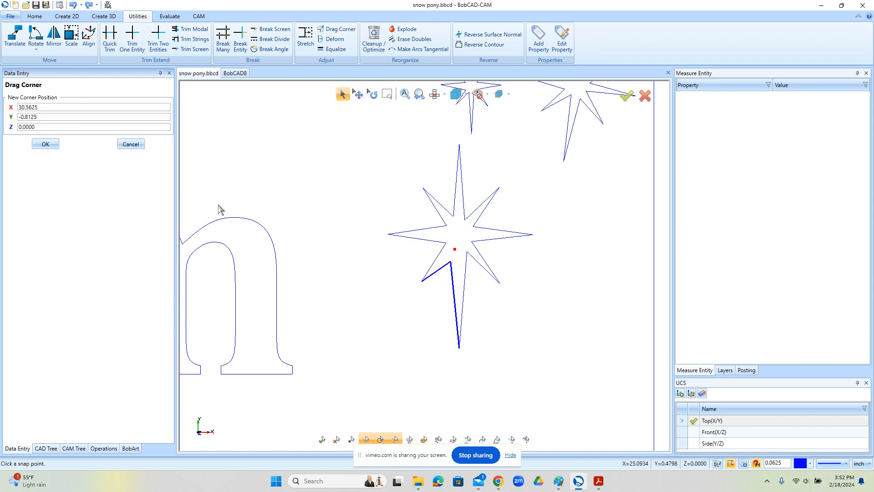
click(45, 144)
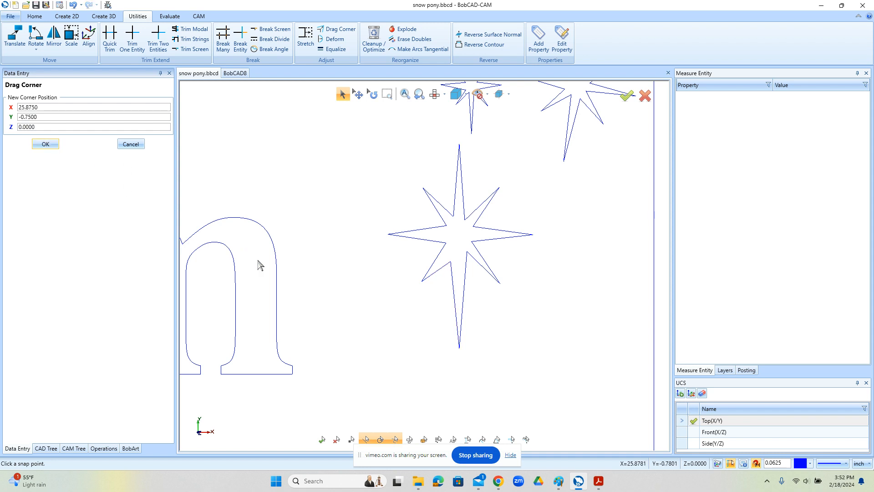
key(ctrl+z)
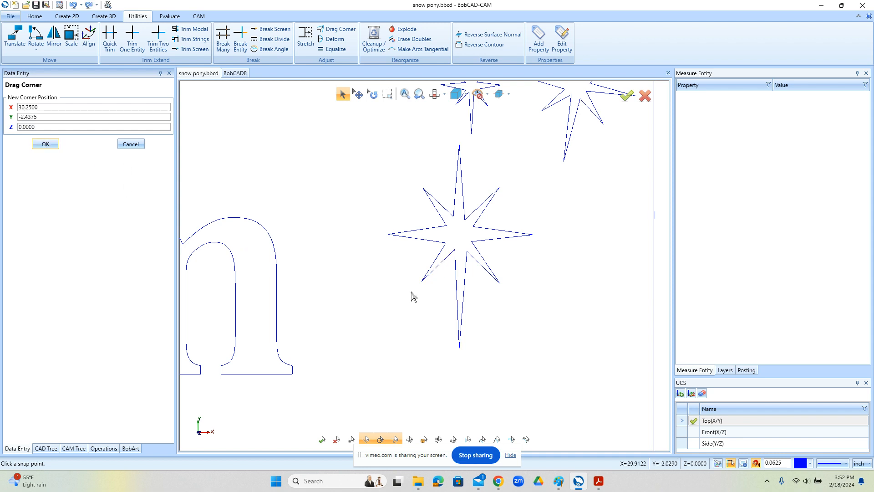
- Try to bend the upper edge of the largest mirrored star's left point into a curve with Deform
click(343, 40)
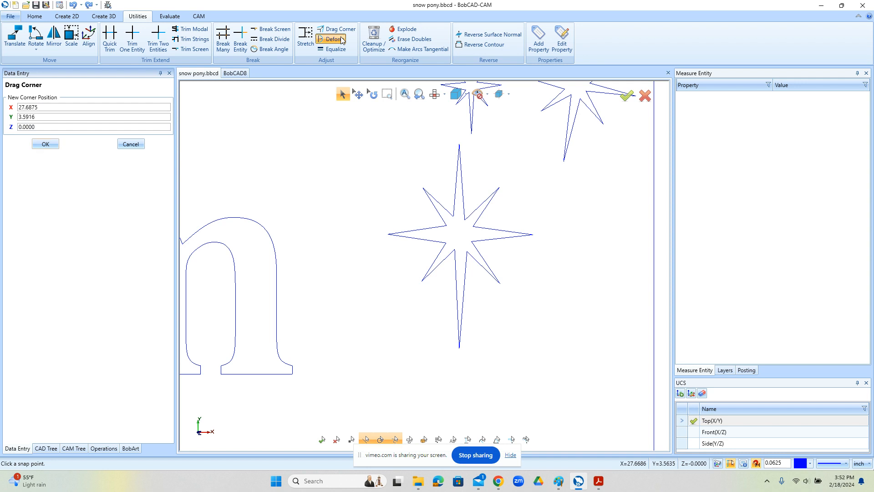
click(435, 233)
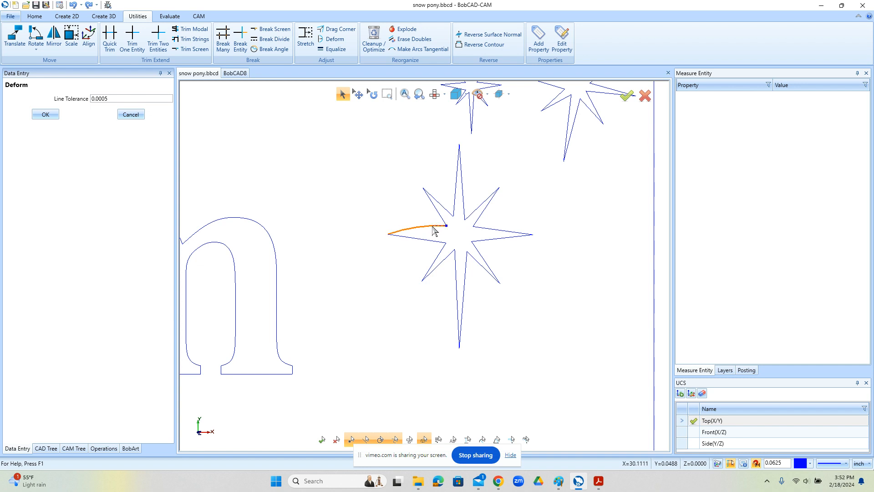
right_click(432, 232)
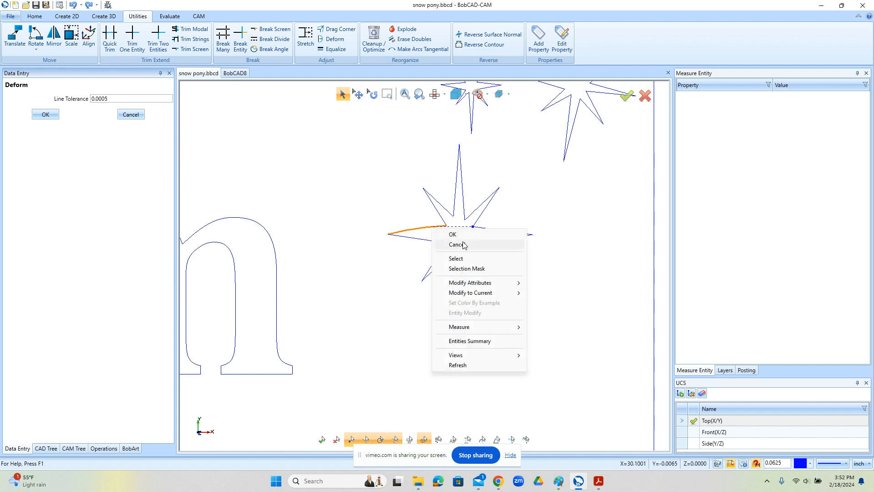
click(442, 244)
- Try non-uniform scaling of the largest mirrored star about its geometry center, at X 1.1000 and Y 1.5000, then at X 2.0000
scroll(442, 287, down, 2)
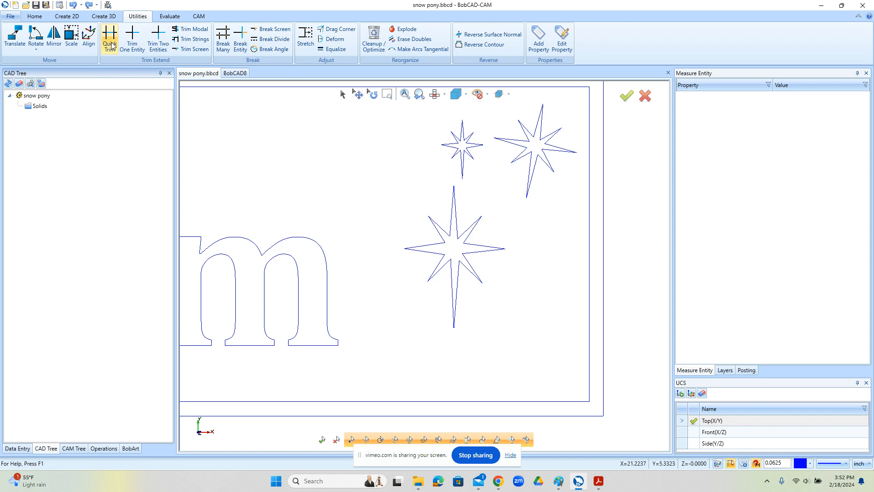
click(71, 36)
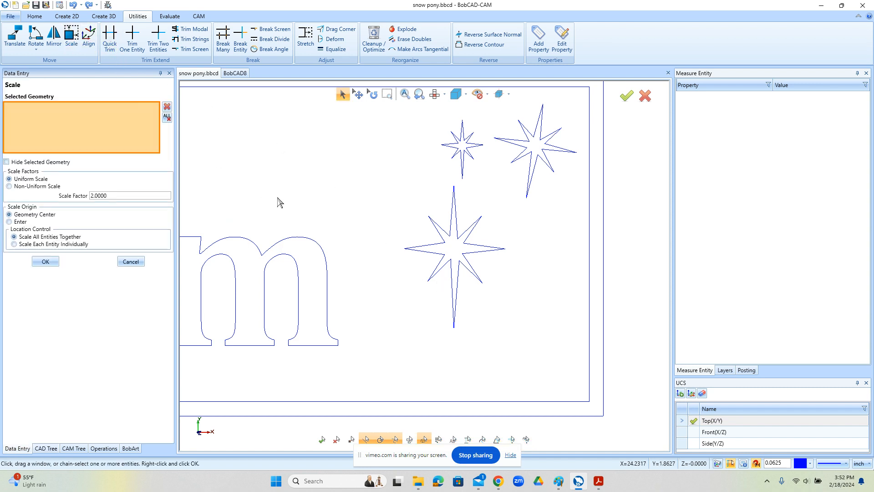
drag(394, 207, 524, 346)
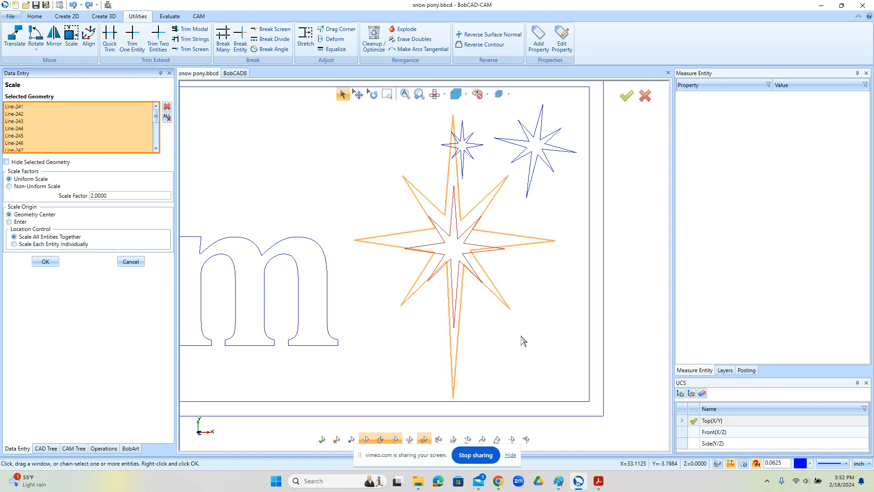
click(9, 186)
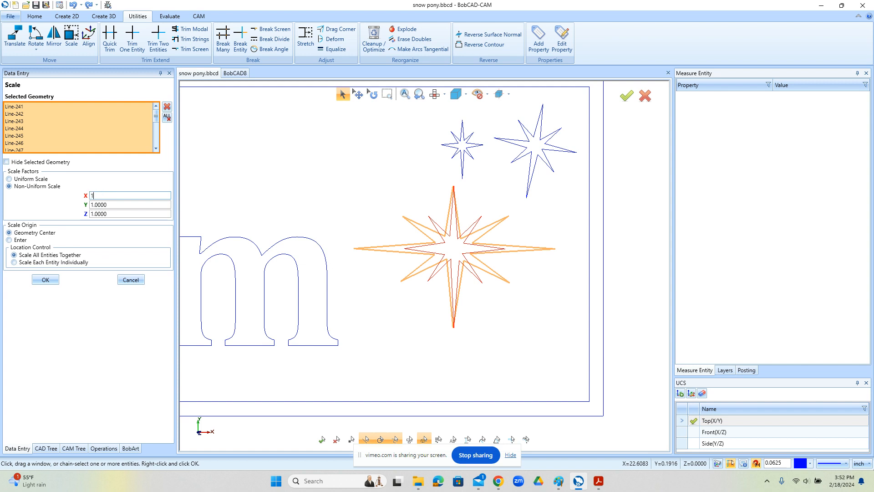
text(1)
key(Tab)
click(122, 195)
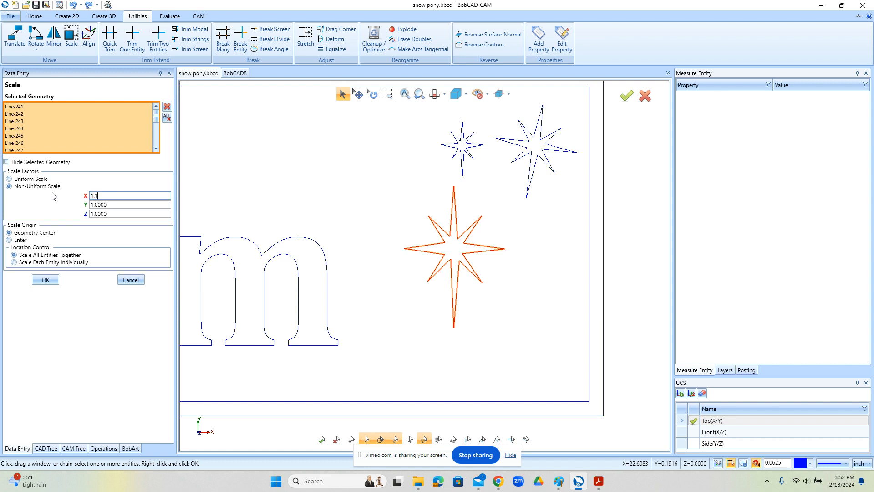
key(Tab)
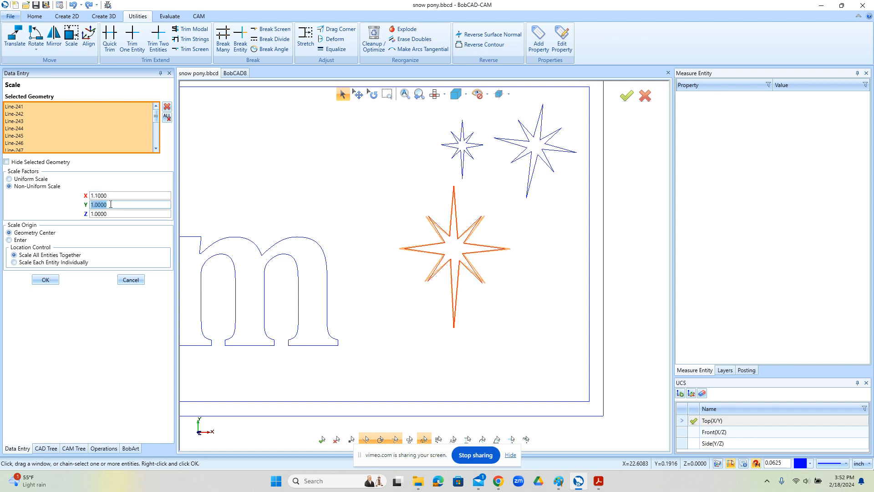
text(1.5)
key(Tab)
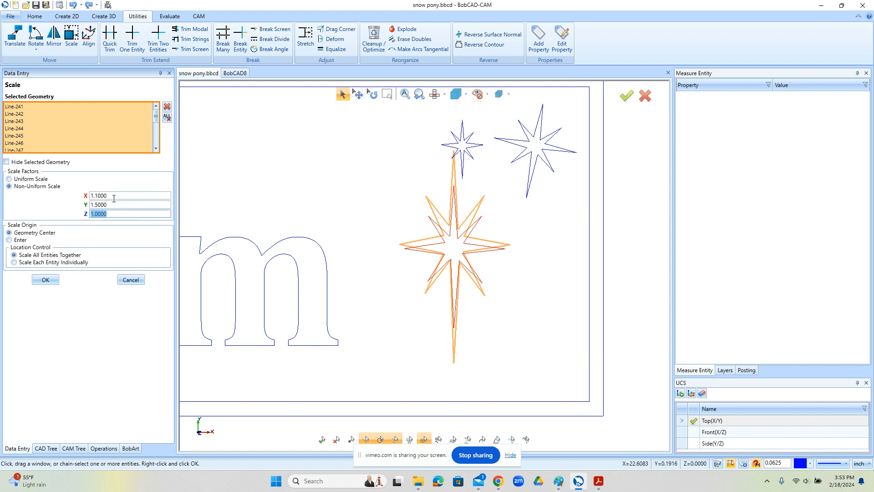
click(114, 197)
key(Tab)
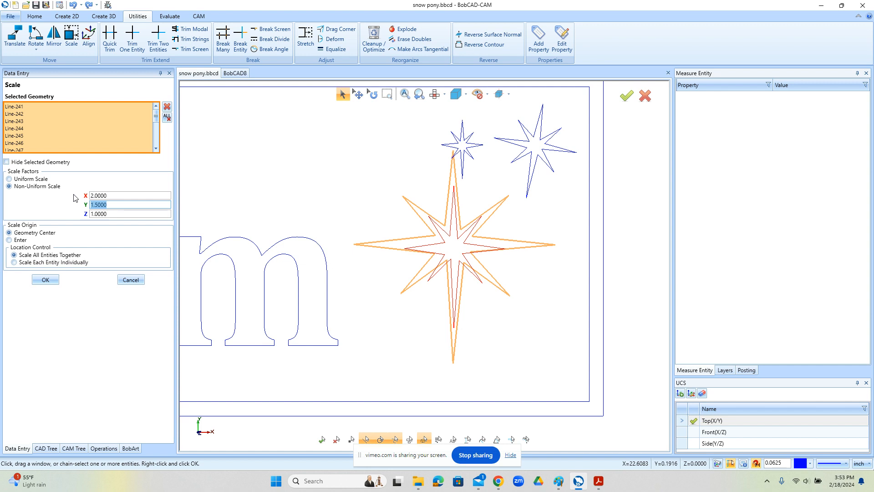
click(131, 279)
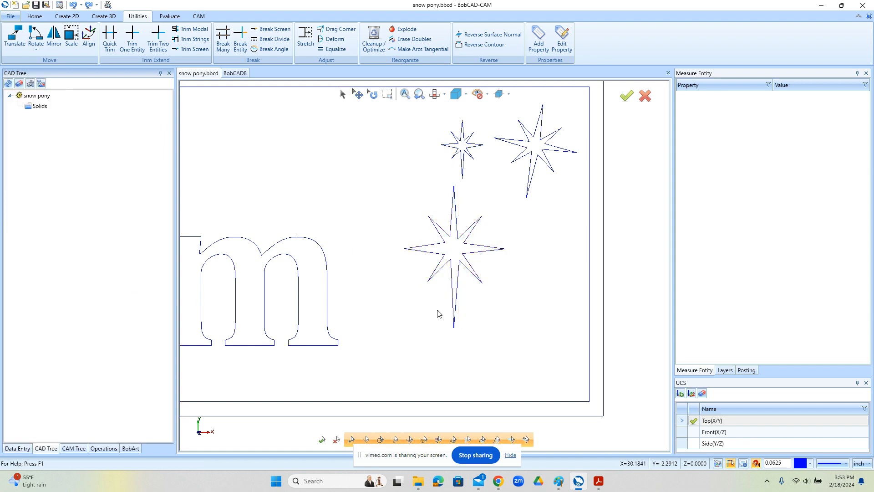
scroll(492, 313, down, 4)
scroll(492, 313, down, 3)
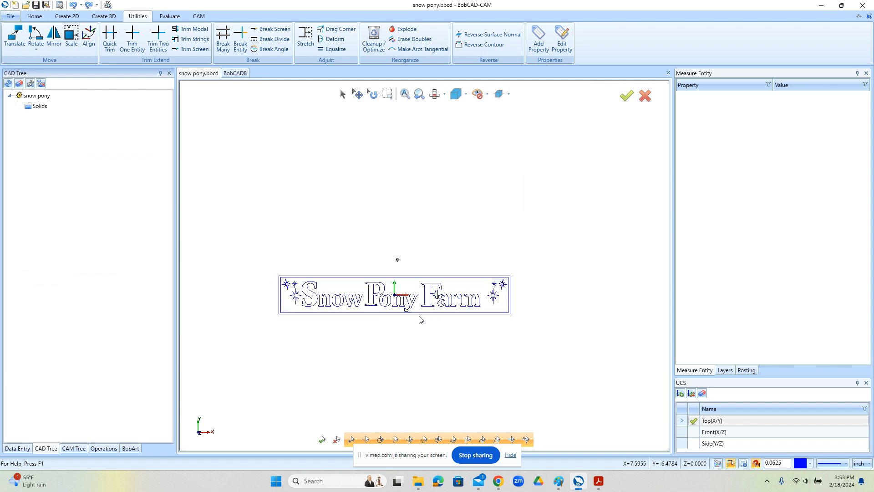
scroll(492, 234, up, 2)
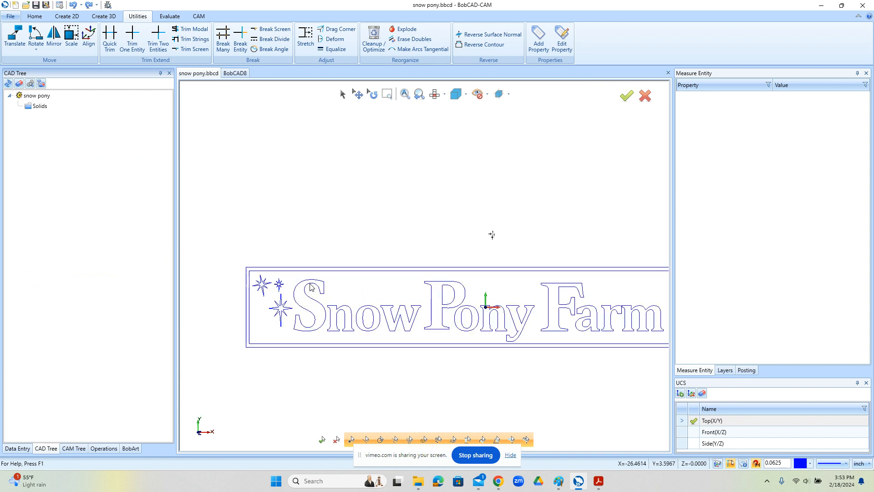
click(166, 16)
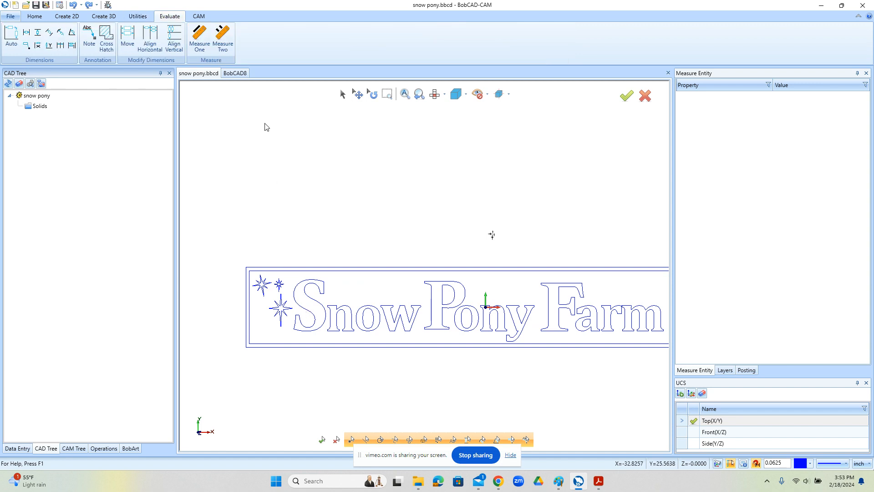
click(200, 39)
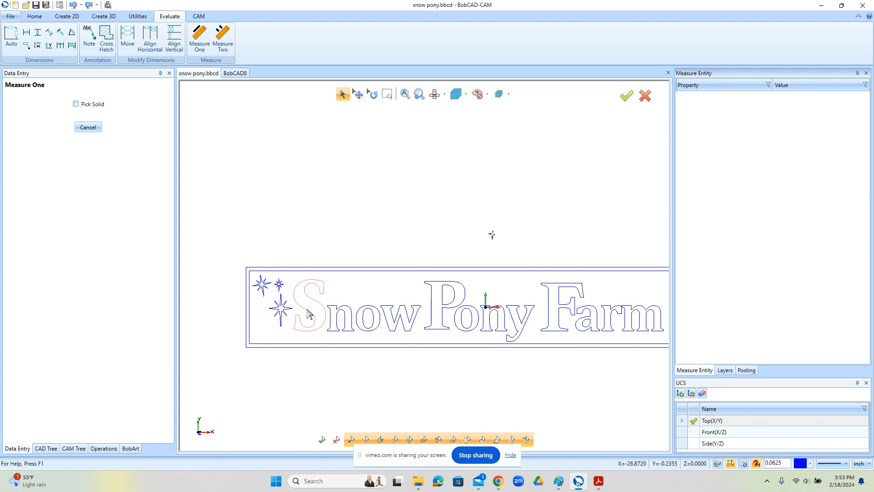
right_click(308, 217)
click(335, 232)
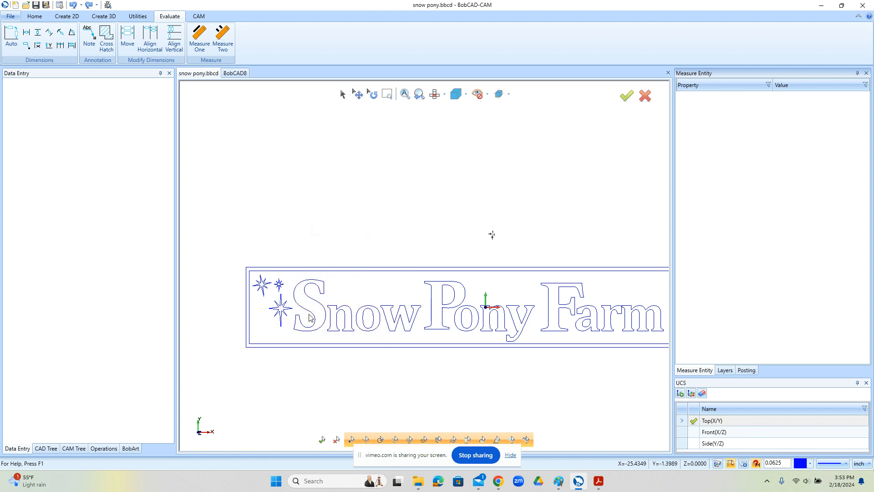
- Translate one unscaled copy of the entire sign to just below the original, offset X -0.1250 and Y -15.6507
scroll(288, 252, down, 2)
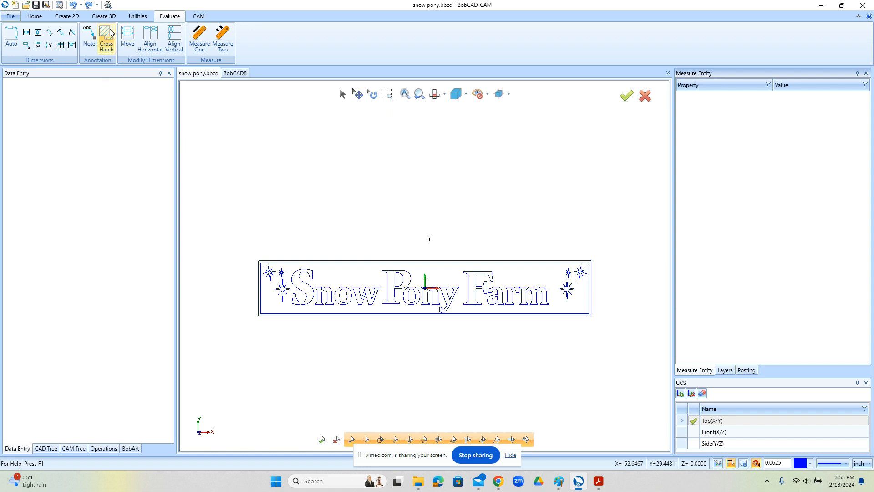
click(138, 16)
click(15, 35)
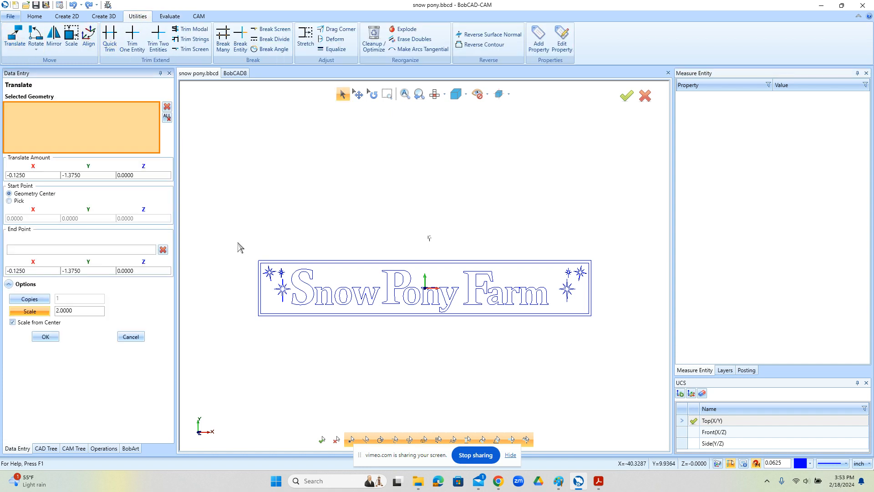
drag(234, 238, 617, 367)
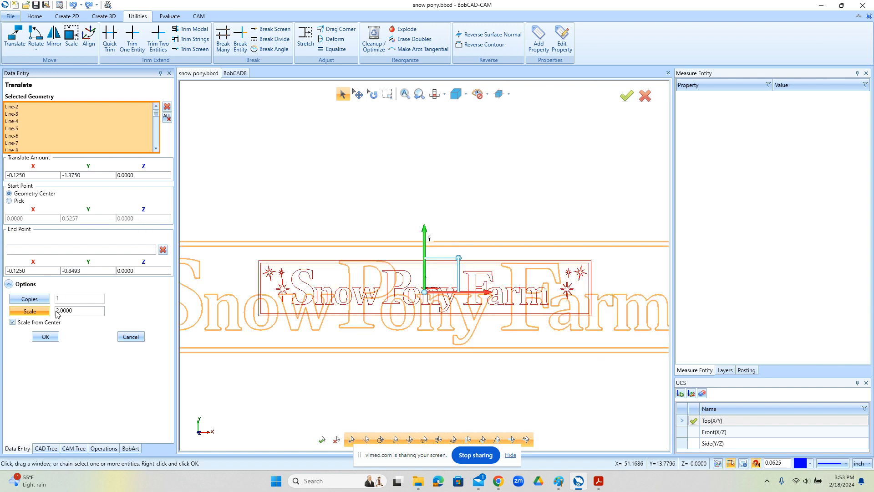
click(36, 312)
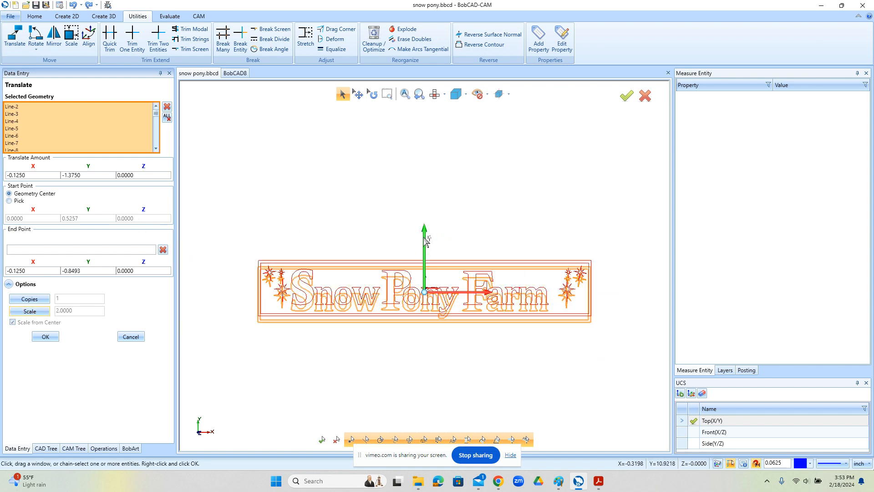
drag(425, 228, 418, 362)
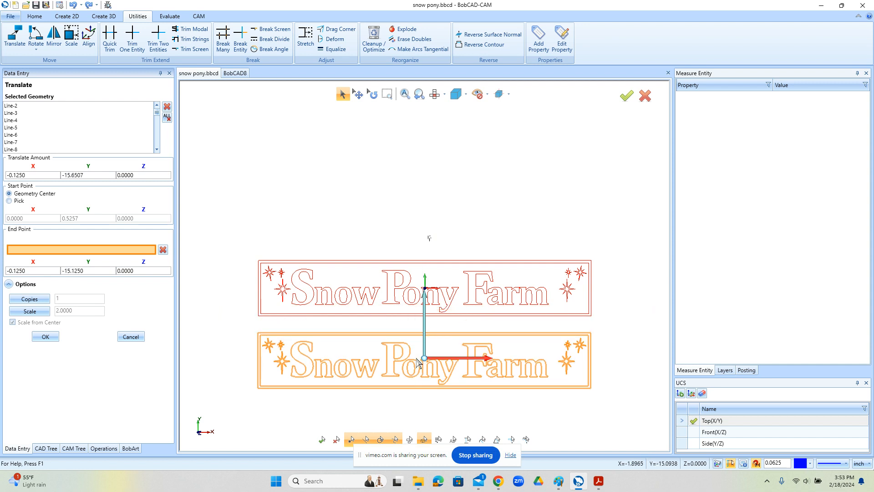
click(29, 298)
click(49, 338)
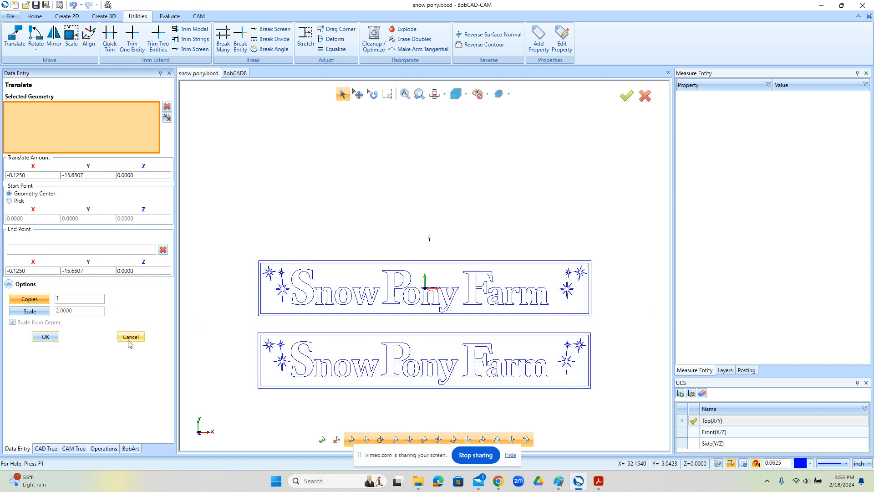
click(130, 338)
- Explode all the Snow Pony Farm text in the lower copy of the sign into separate geometry
scroll(408, 302, down, 2)
scroll(421, 384, up, 2)
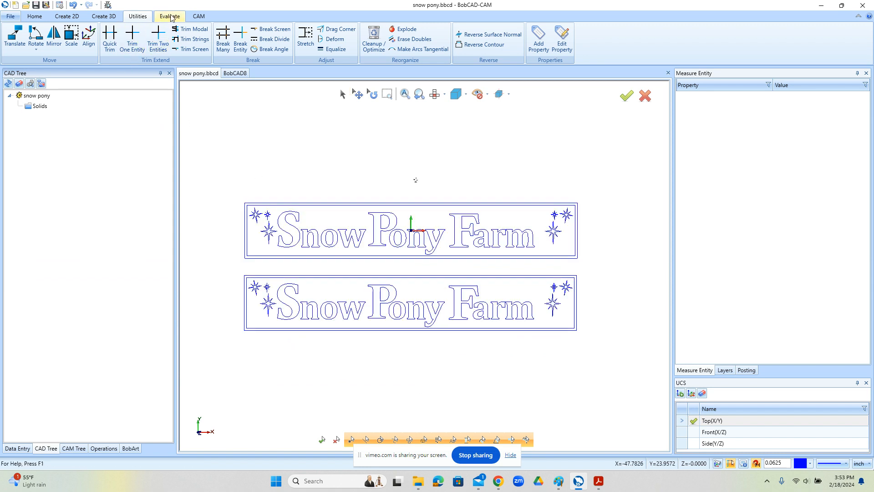
click(404, 29)
click(296, 304)
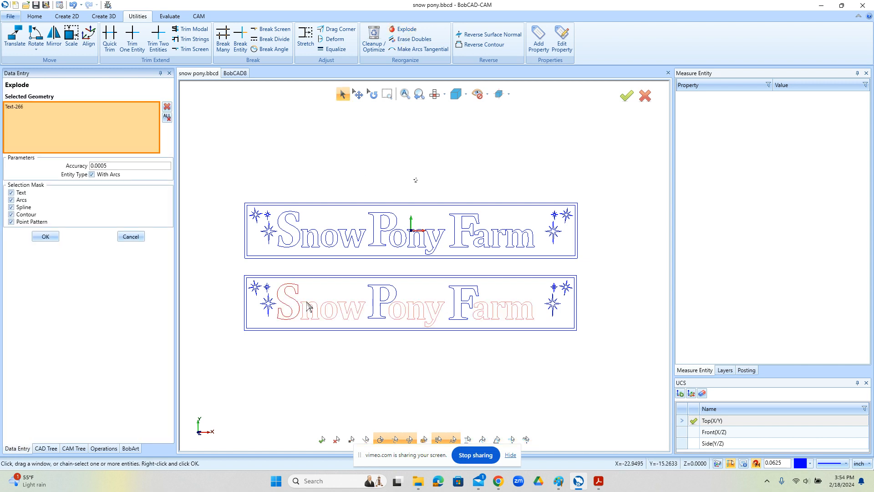
click(385, 313)
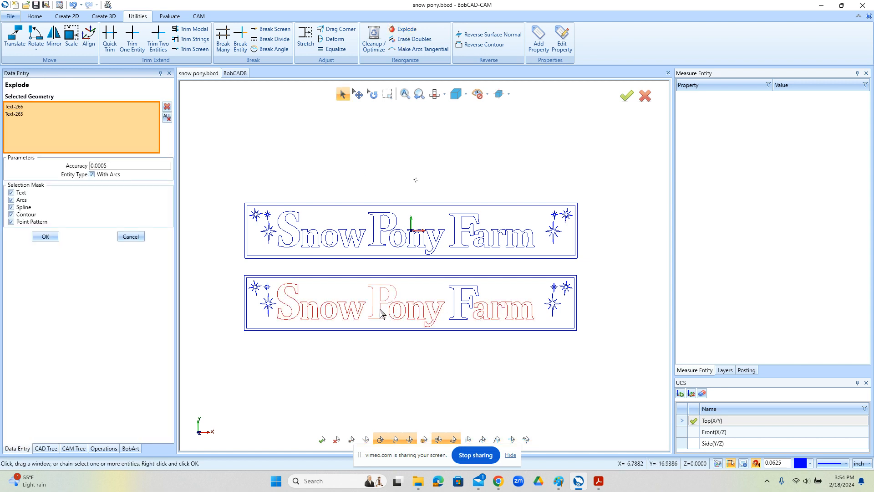
click(385, 314)
click(457, 300)
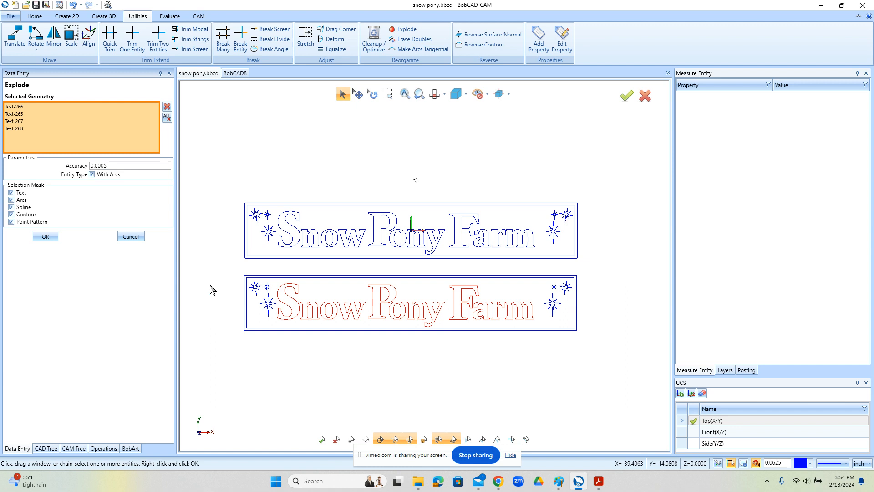
click(50, 237)
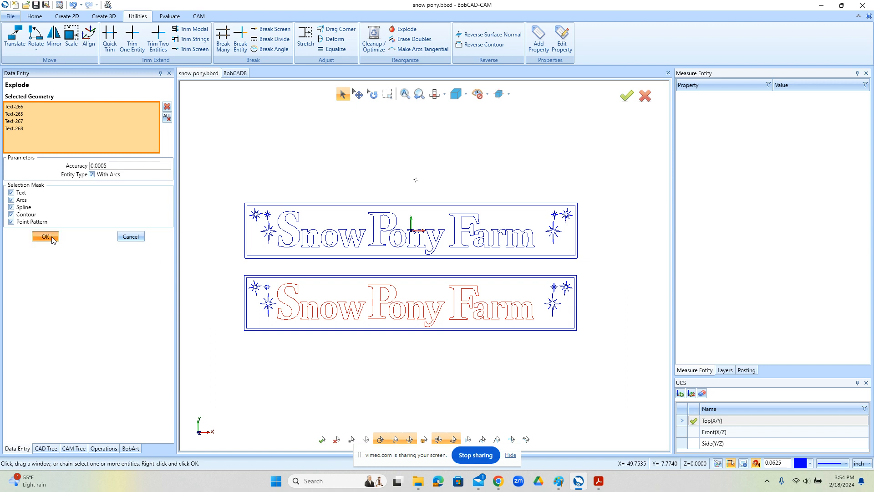
click(133, 236)
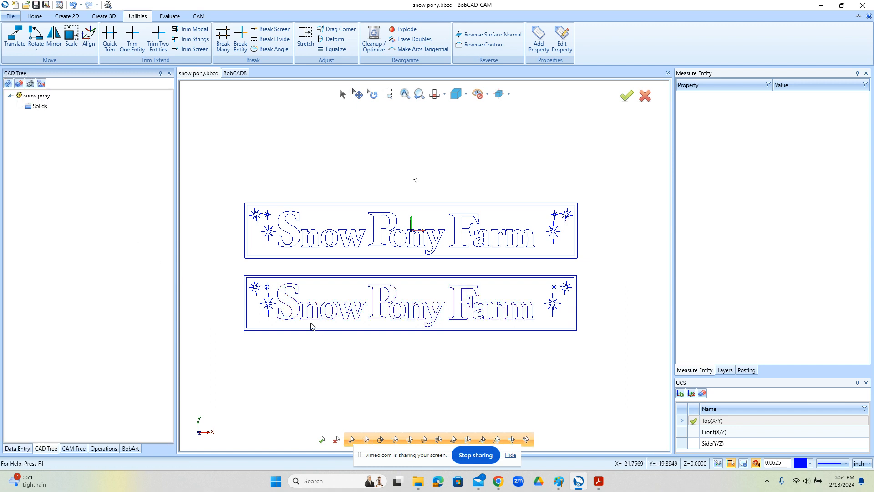
- Start a vertical dimension between the lowest and highest points of the "S" in the lower sign's "Snow"
click(169, 16)
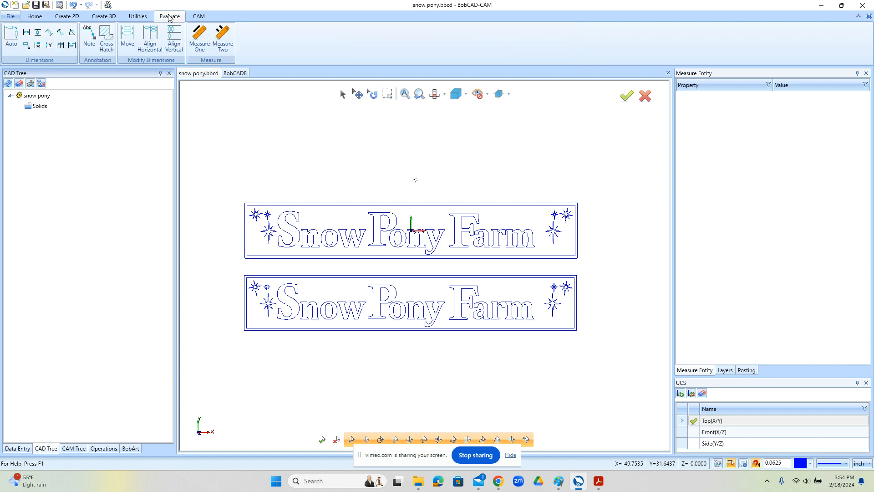
click(37, 33)
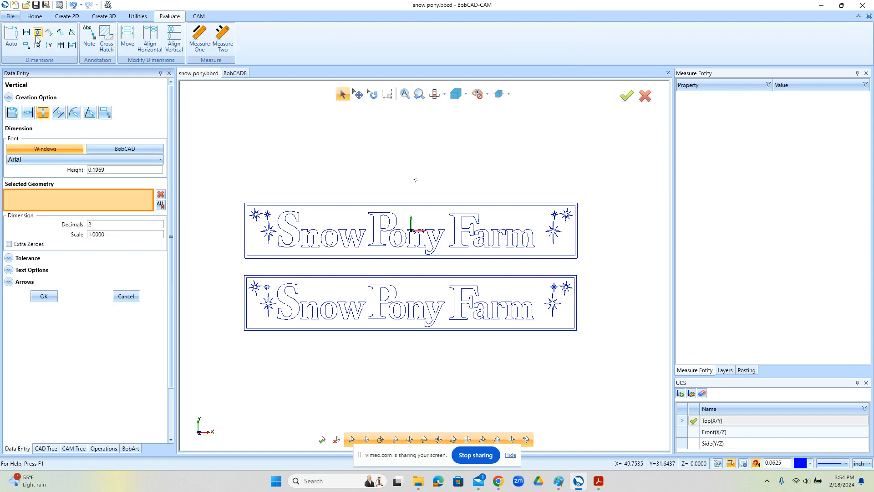
scroll(287, 324, up, 4)
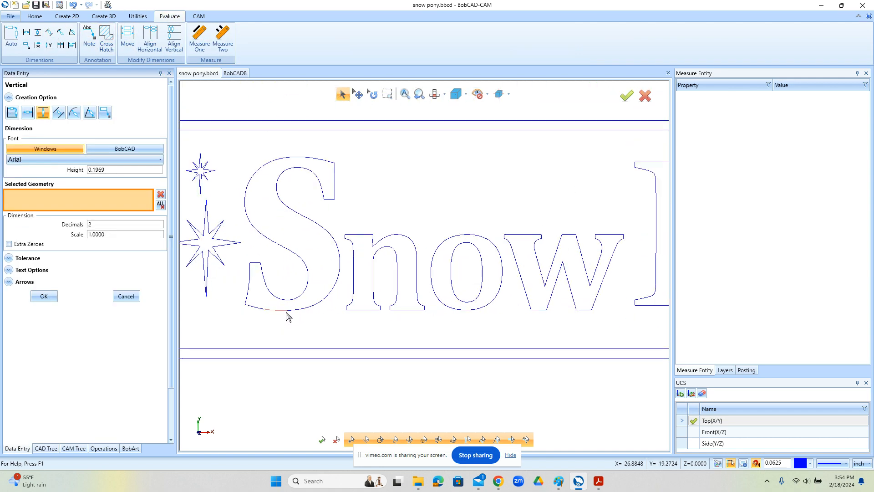
click(287, 311)
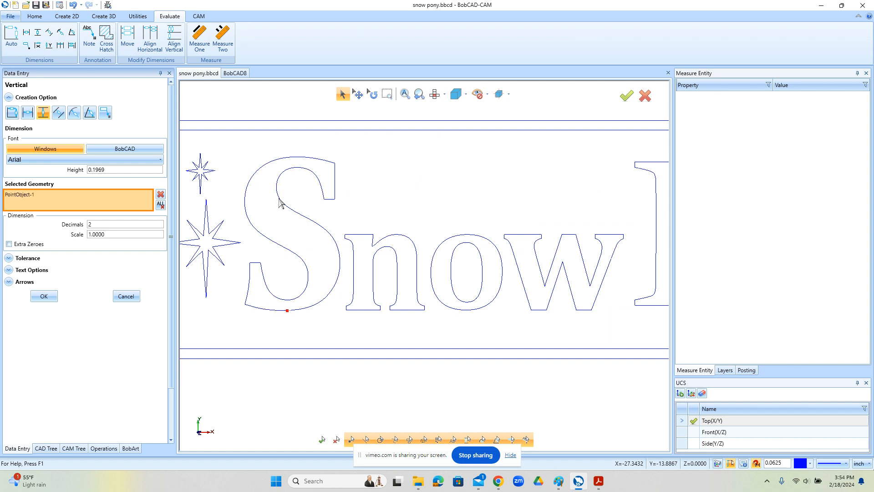
click(296, 157)
scroll(299, 160, down, 3)
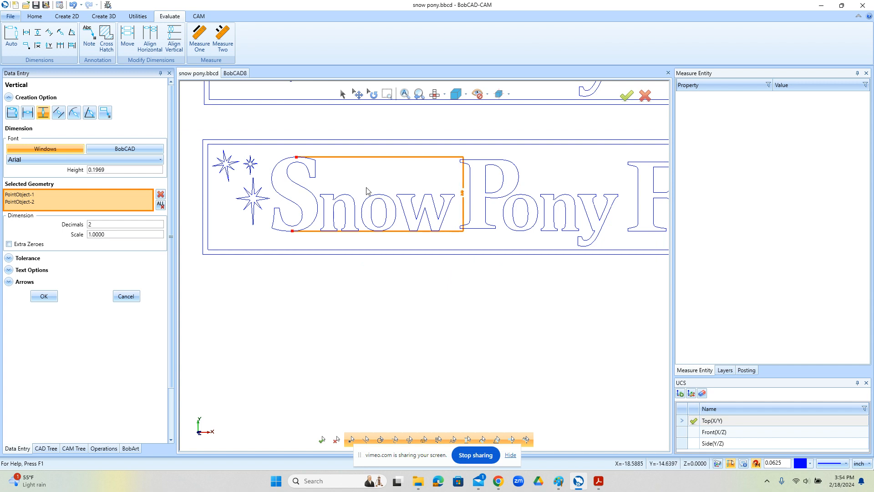
- Set the vertical dimension's text height to 3 and its precision to 4 decimals
drag(111, 170, 69, 166)
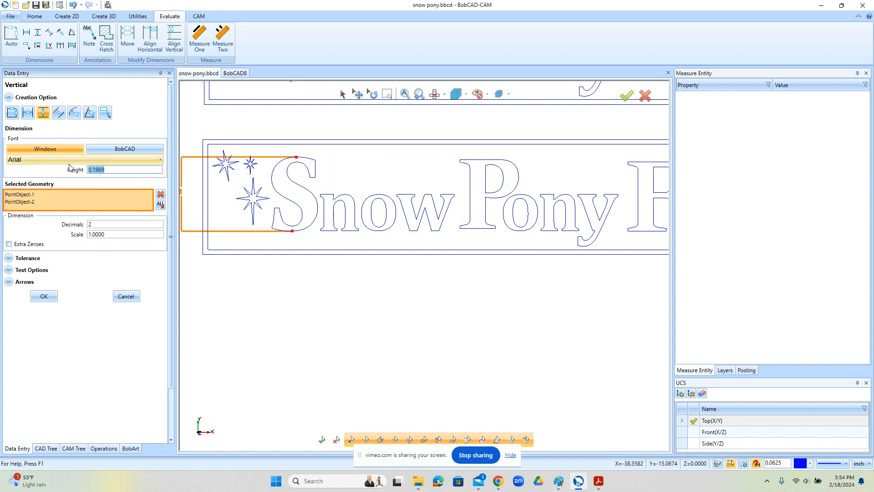
text(3)
key(Tab)
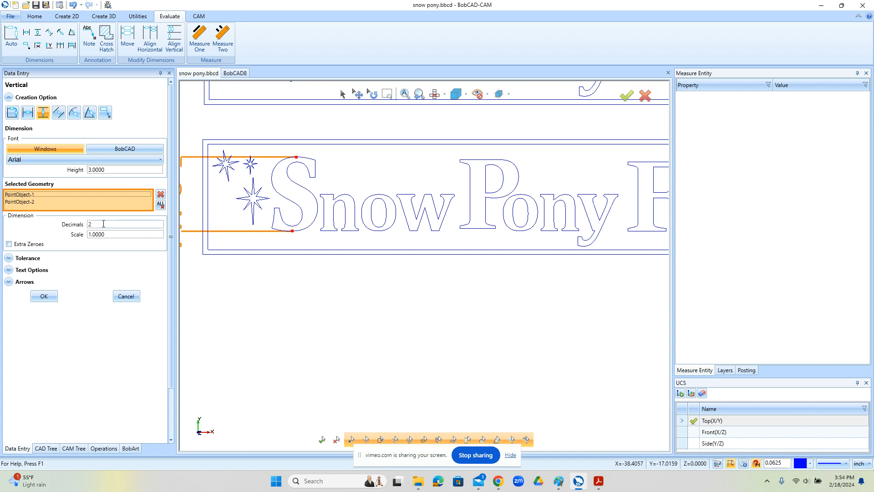
drag(96, 224, 70, 228)
key(Tab)
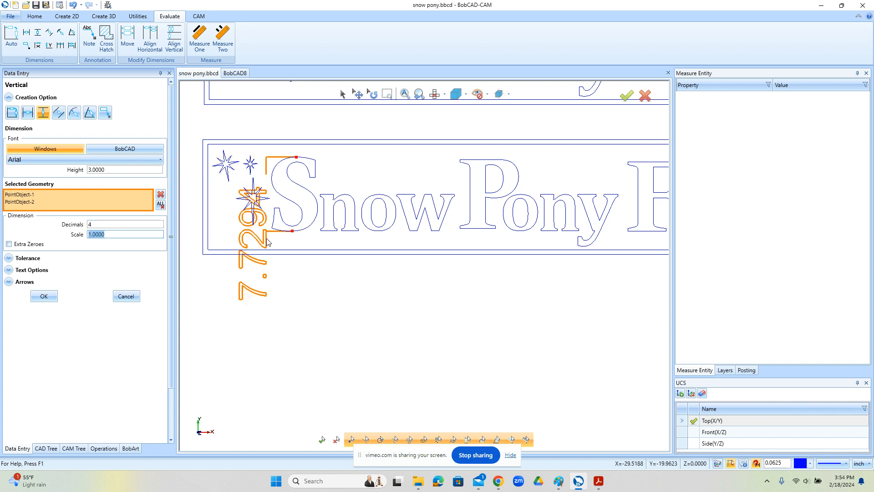
- Place the vertical dimension's text below the lower sign, near the end of "Farm", and finish dimensioning
scroll(258, 234, down, 2)
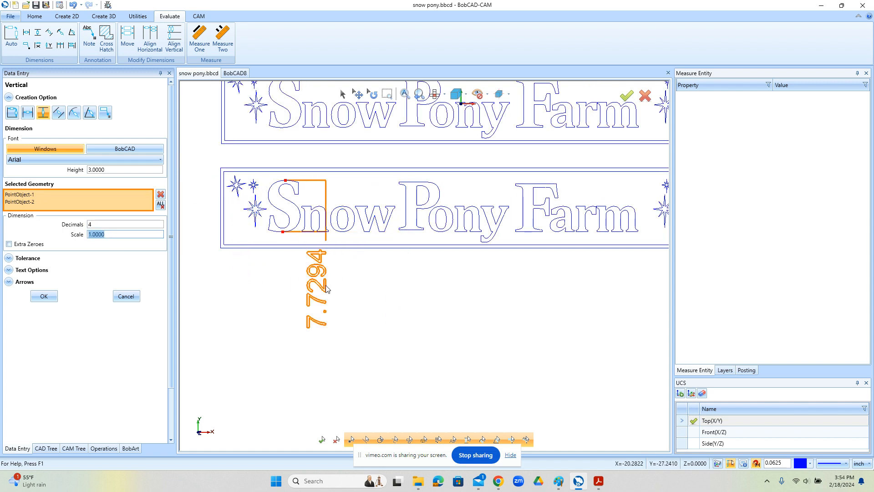
scroll(316, 287, down, 2)
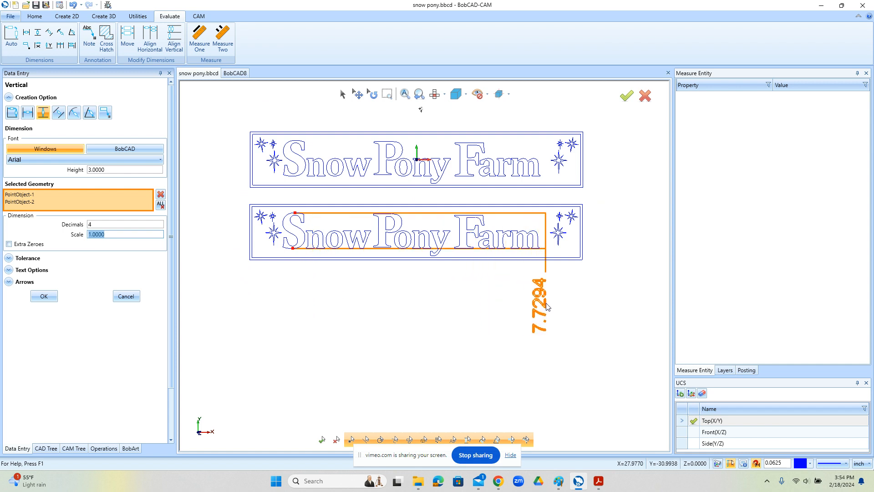
click(547, 303)
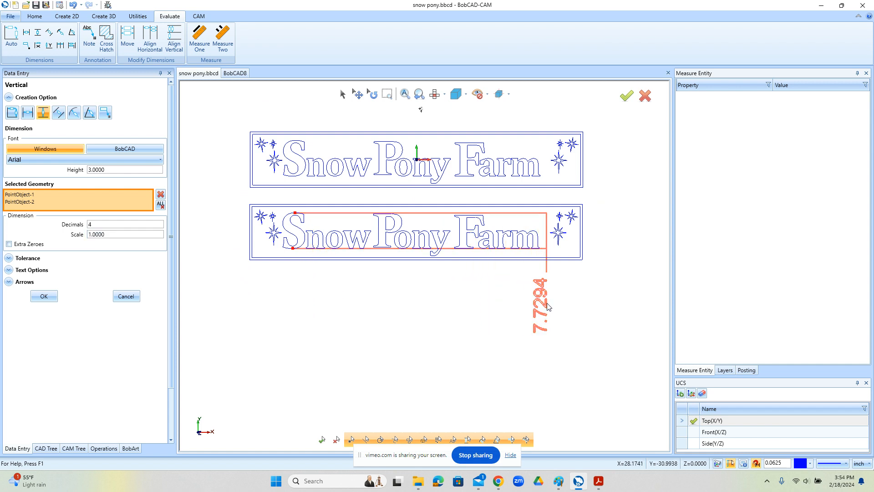
click(44, 296)
click(126, 296)
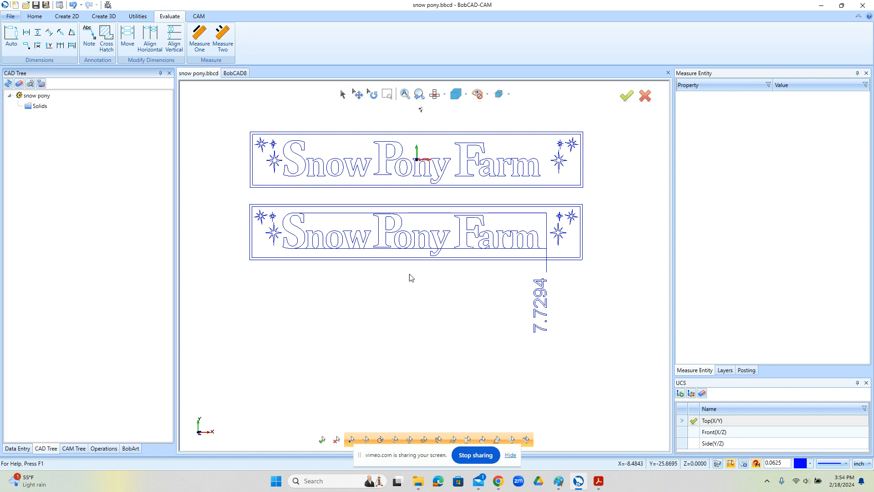
- Try to measure between the dimension's lower extension line and the bottom edge of the "P" in the lower sign with Measure Two
scroll(407, 258, up, 3)
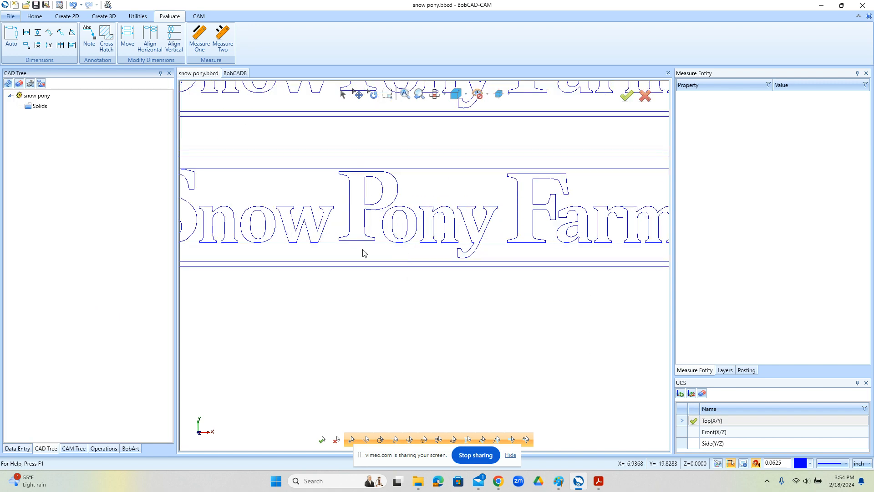
scroll(363, 236, up, 3)
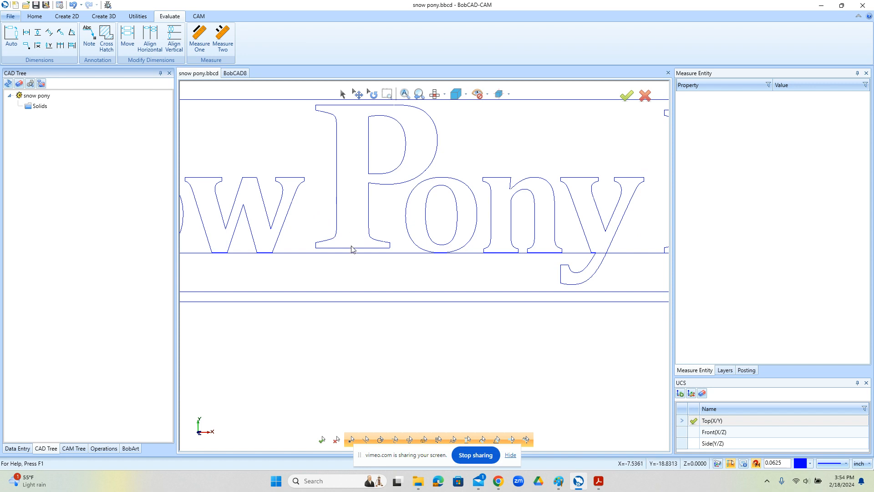
scroll(357, 283, down, 2)
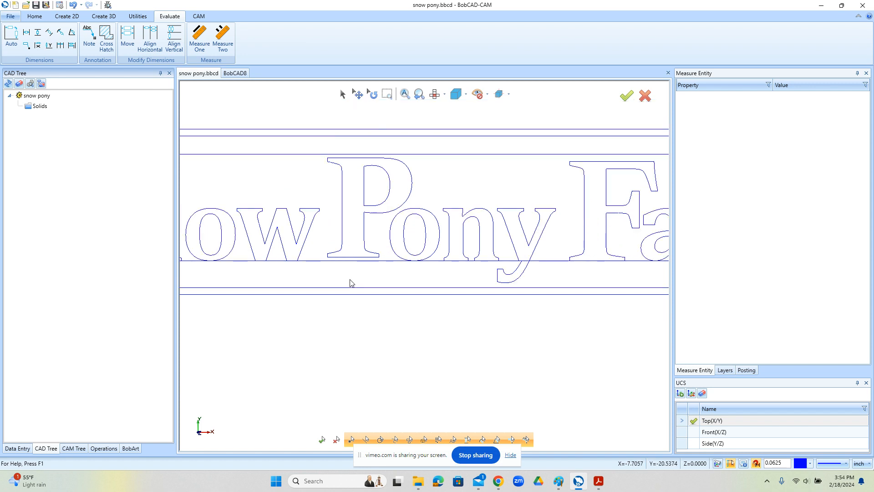
click(223, 45)
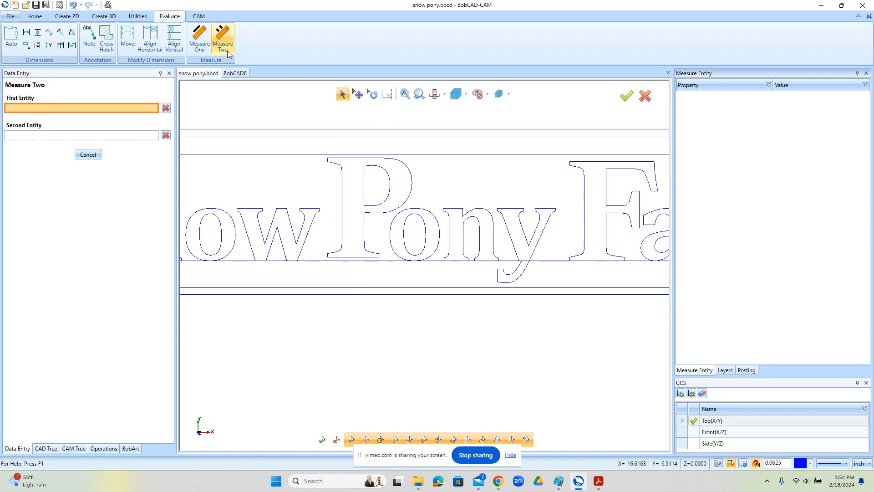
click(354, 262)
click(353, 258)
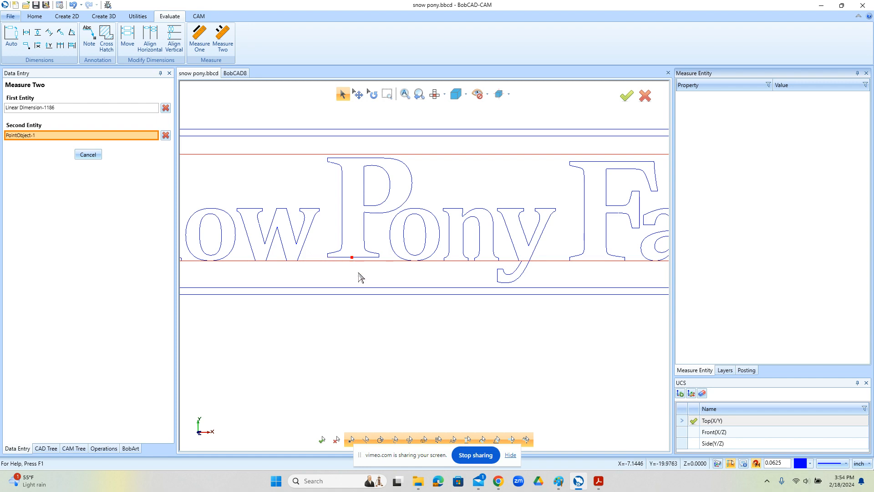
scroll(358, 276, down, 4)
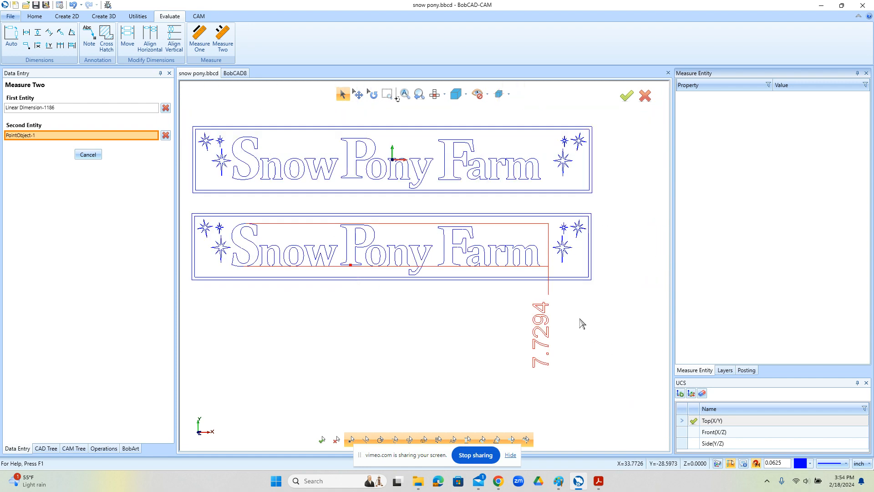
right_click(331, 322)
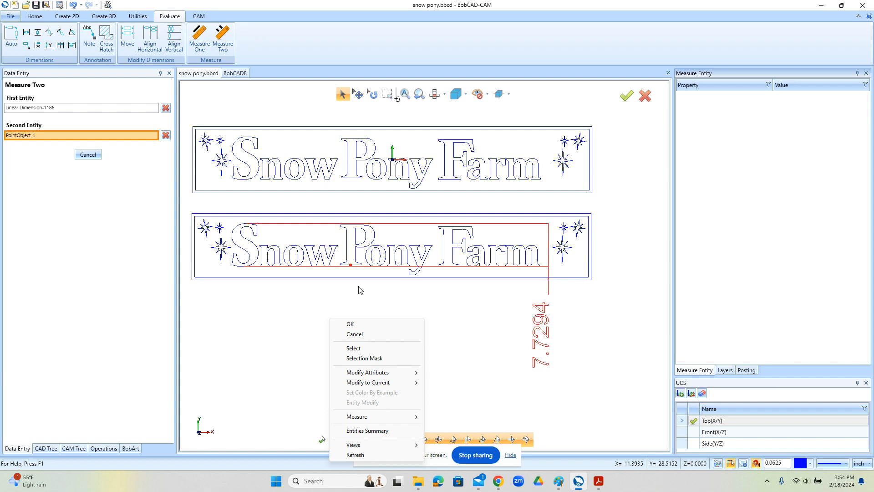
click(366, 335)
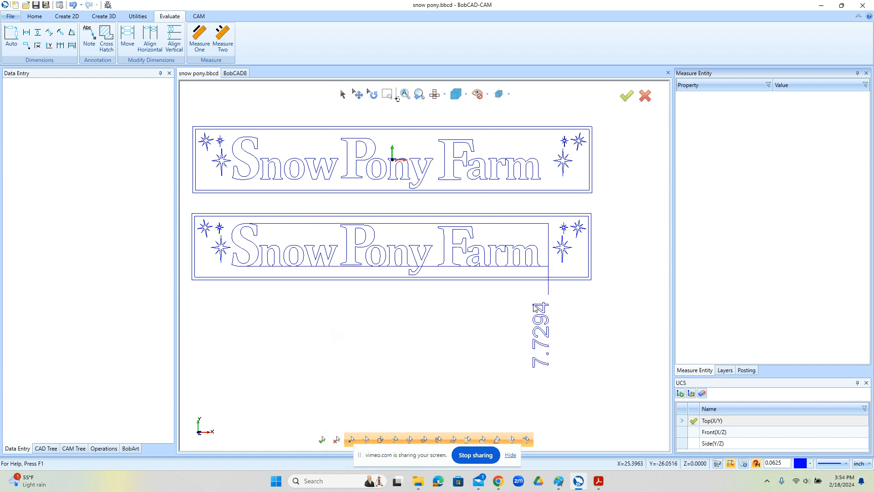
- Blank the vertical dimension of the "S" so that it is hidden from the drawing
click(477, 94)
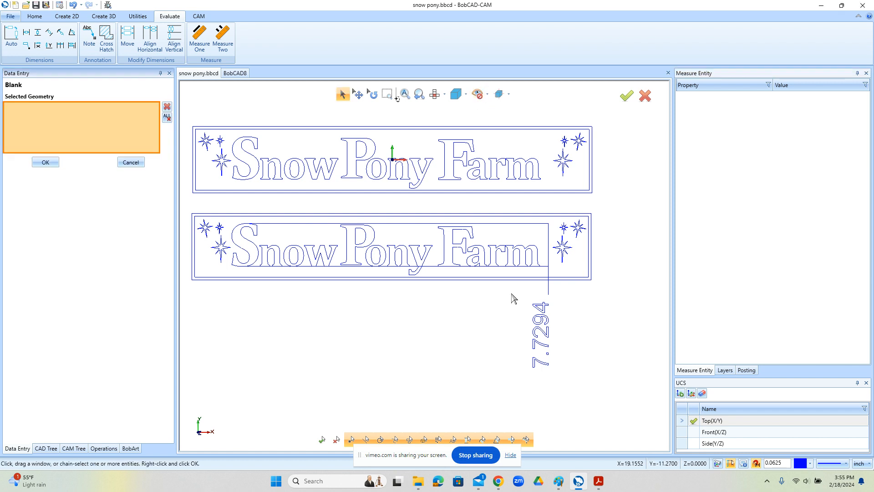
click(539, 340)
click(52, 163)
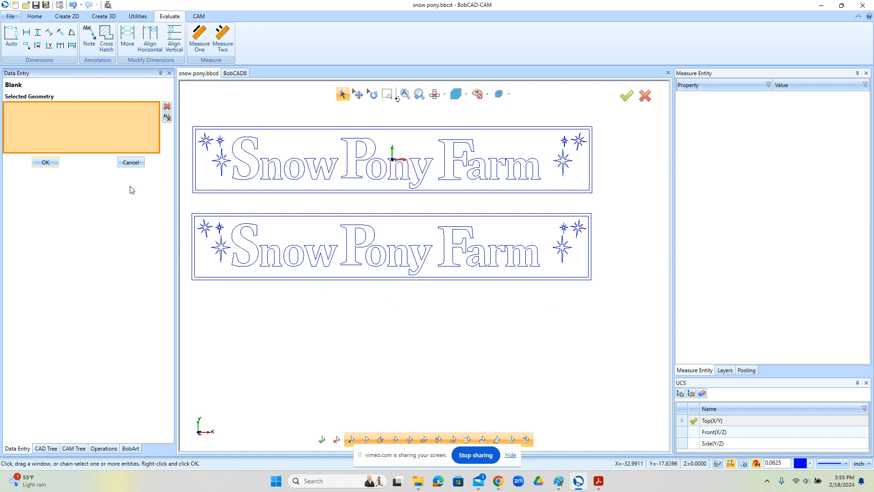
click(131, 163)
scroll(344, 282, up, 3)
scroll(348, 278, down, 3)
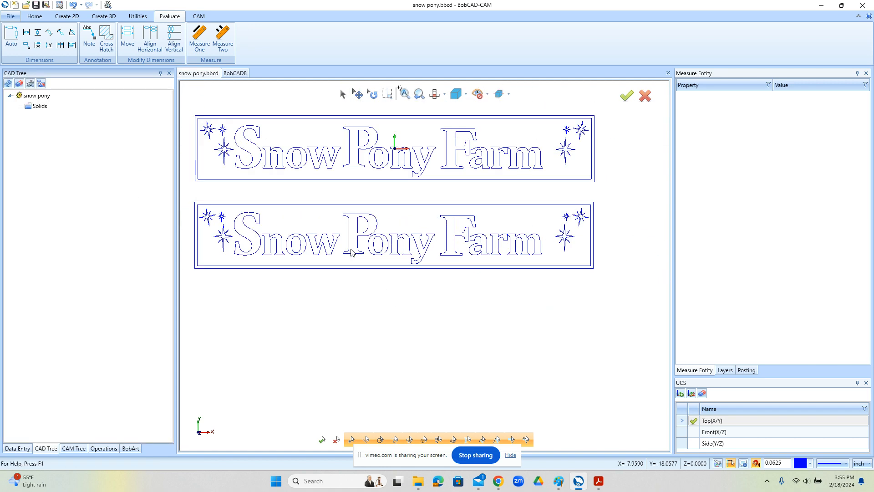
- View the blanked geometry with Unblank, and leave without restoring anything
click(479, 95)
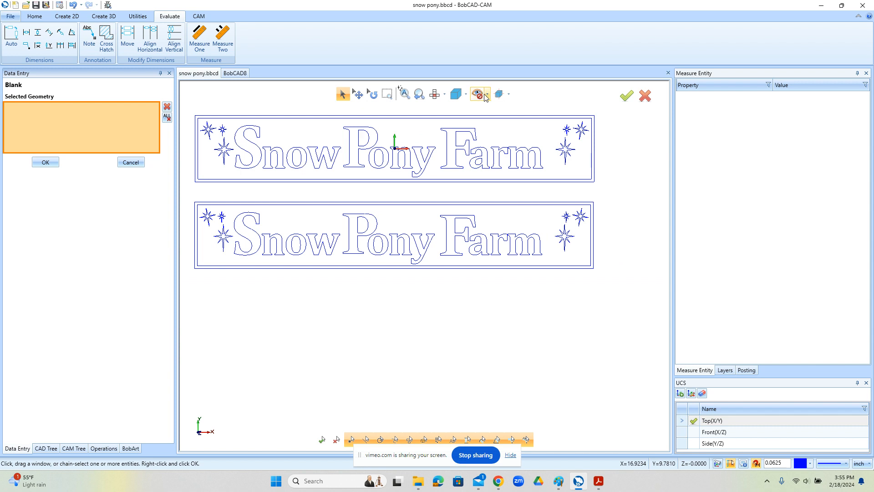
click(487, 96)
click(495, 120)
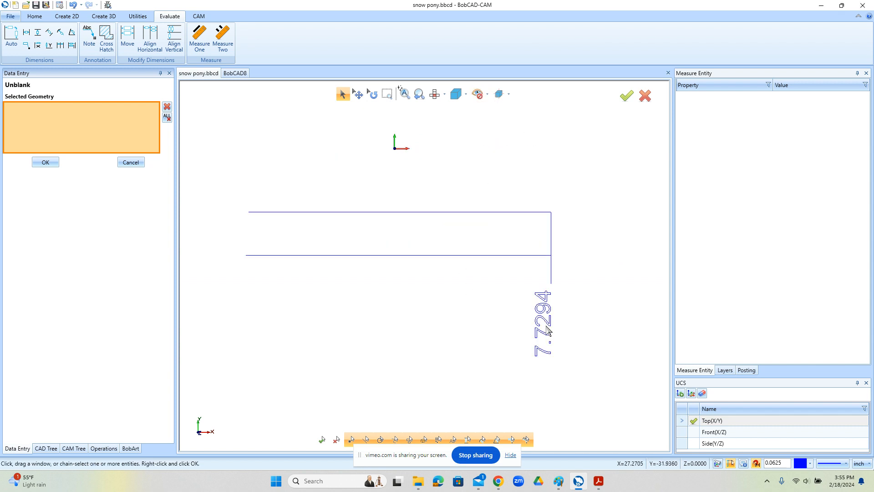
click(131, 163)
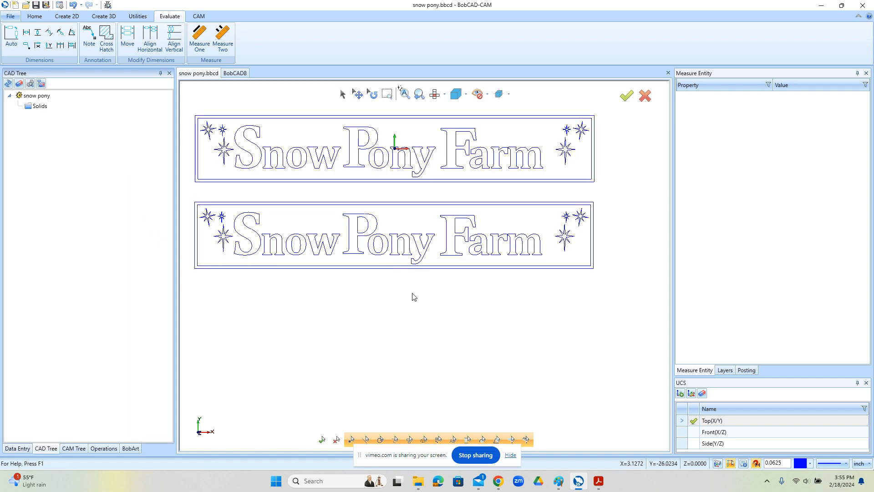
- Draw a horizontal line about 6.42 inches long from the bottom of the lower sign's "o" in "Pony" to beneath the "P" at angle 180
scroll(358, 253, up, 3)
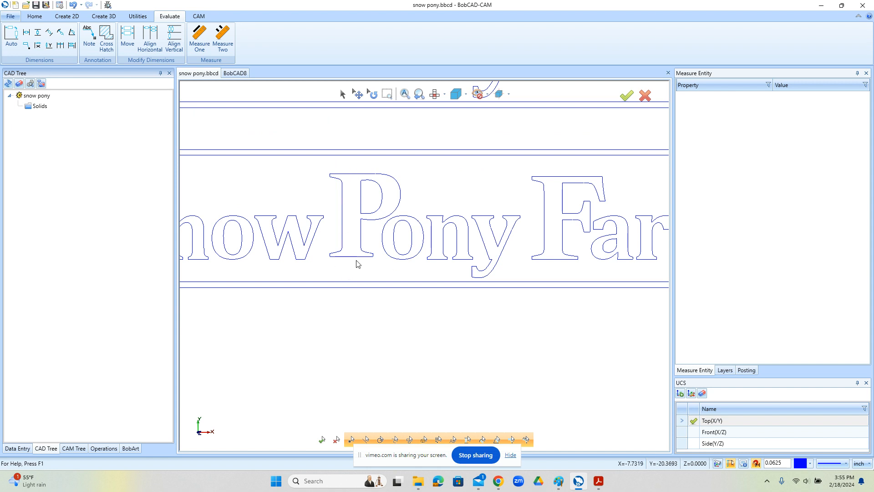
click(66, 16)
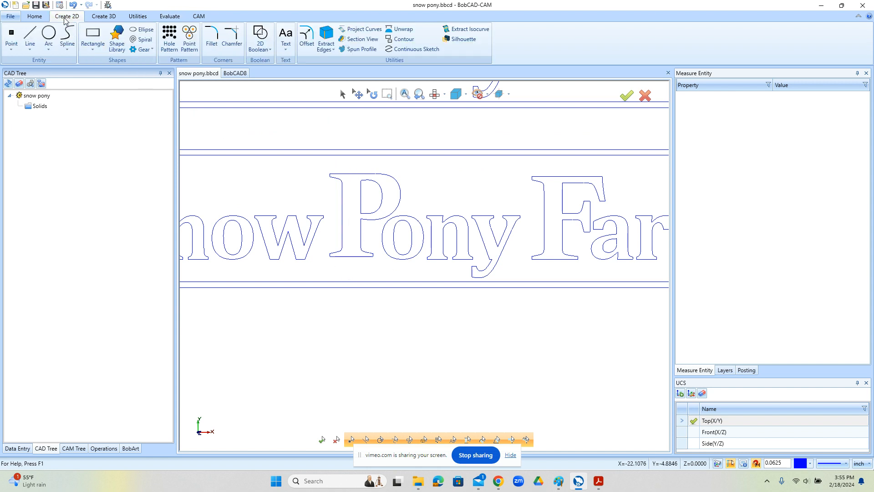
click(30, 38)
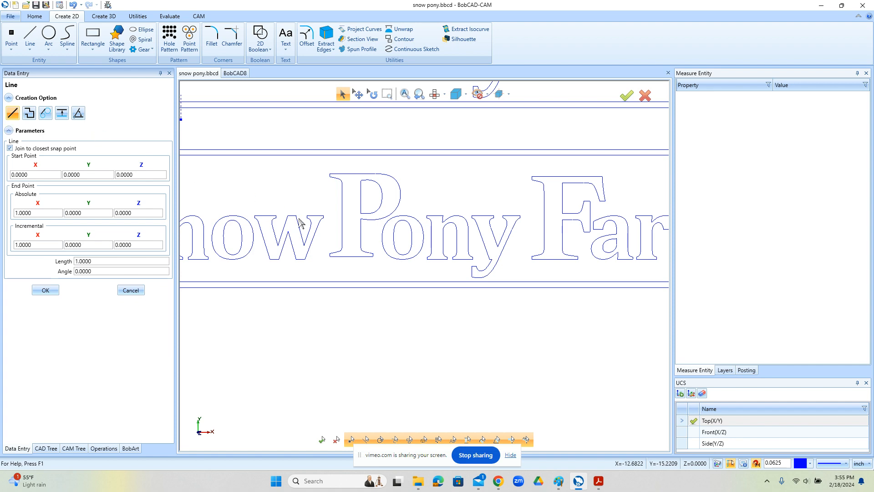
scroll(402, 261, up, 5)
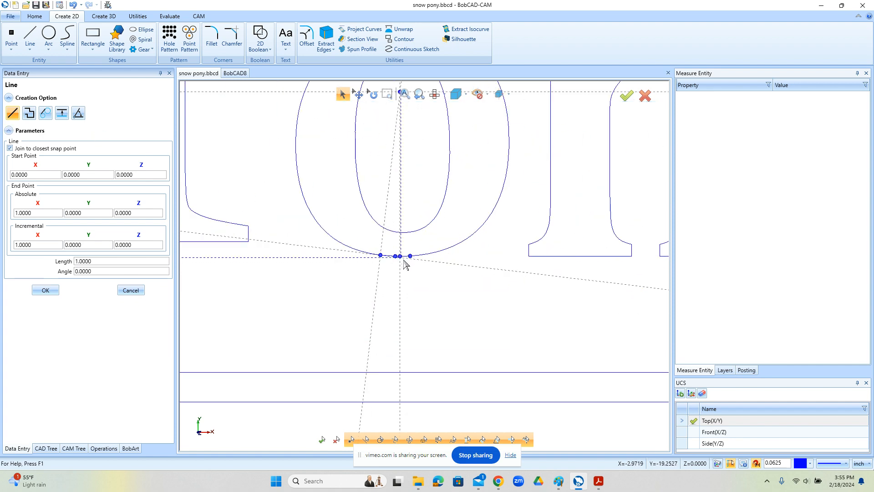
click(402, 260)
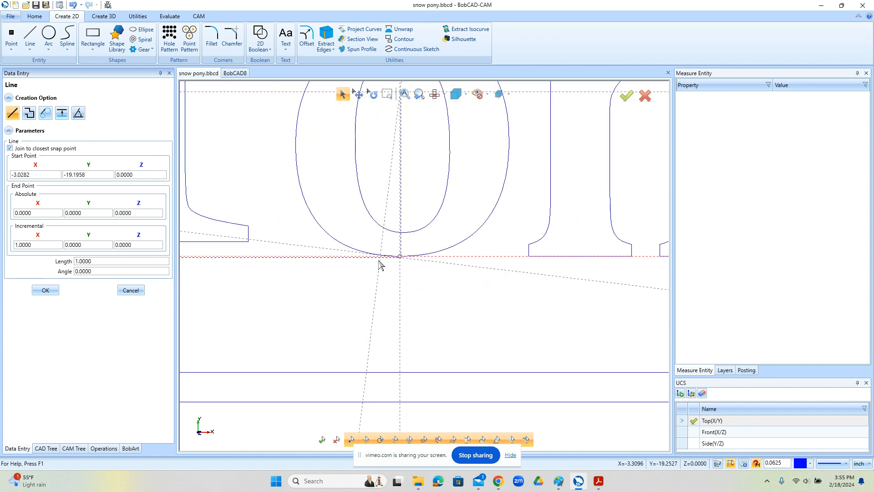
scroll(381, 260, down, 3)
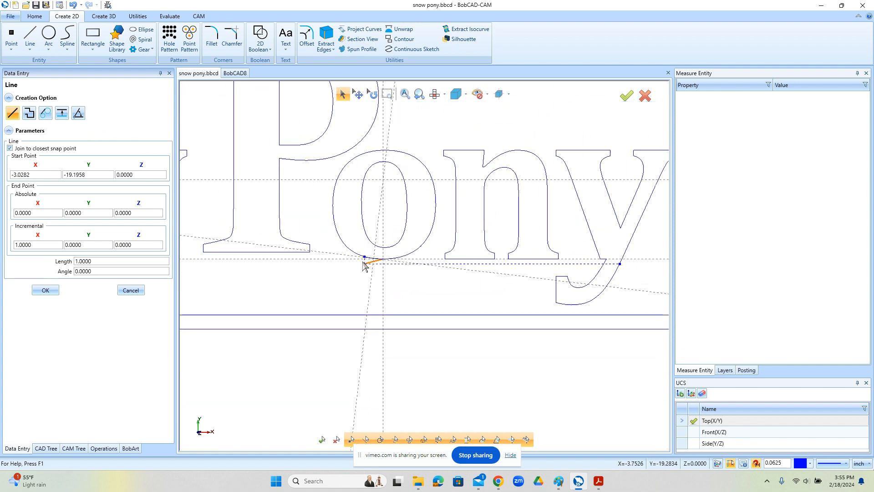
click(200, 259)
click(47, 292)
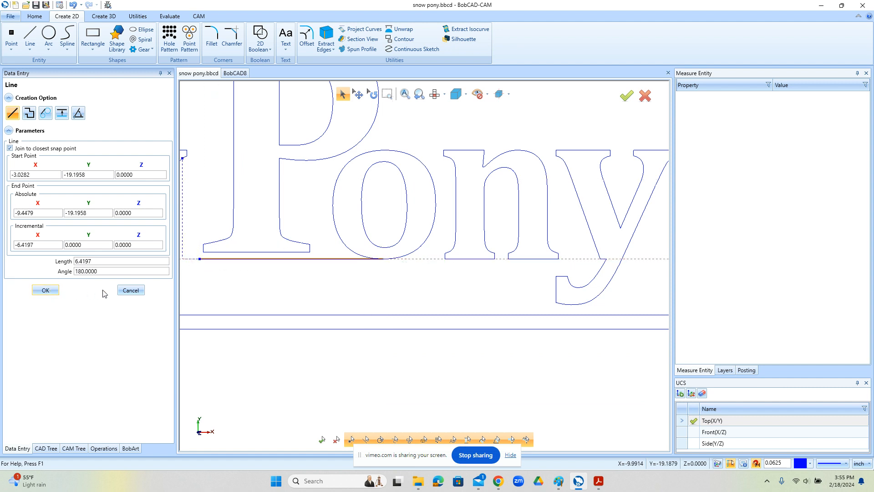
click(124, 291)
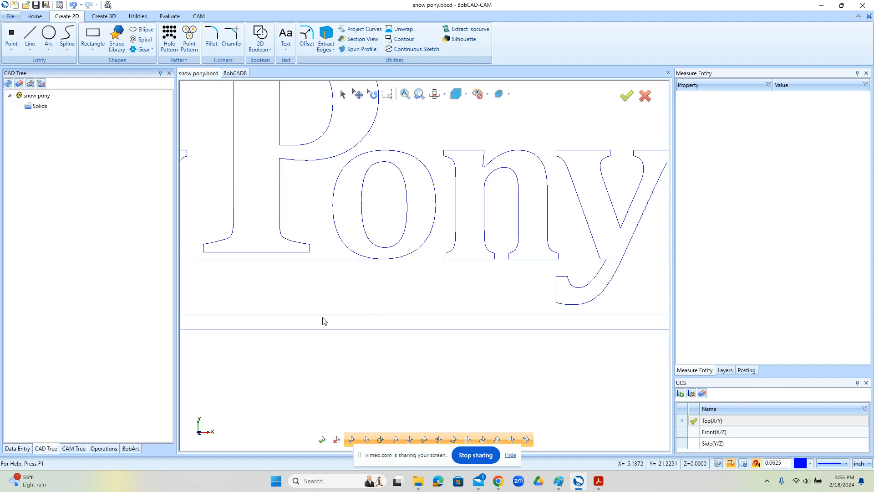
- Measure the distance between the horizontal reference line and the bottom edge of the lower sign's "P" with Measure Two
click(139, 18)
click(168, 18)
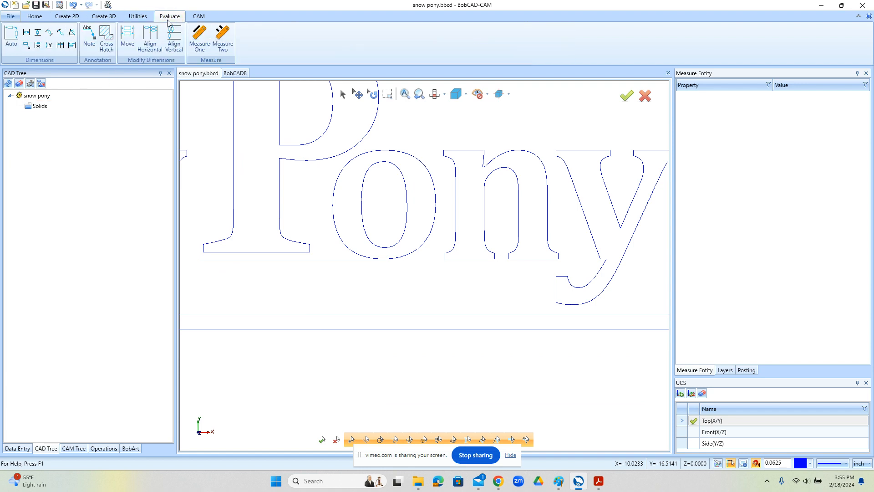
click(223, 38)
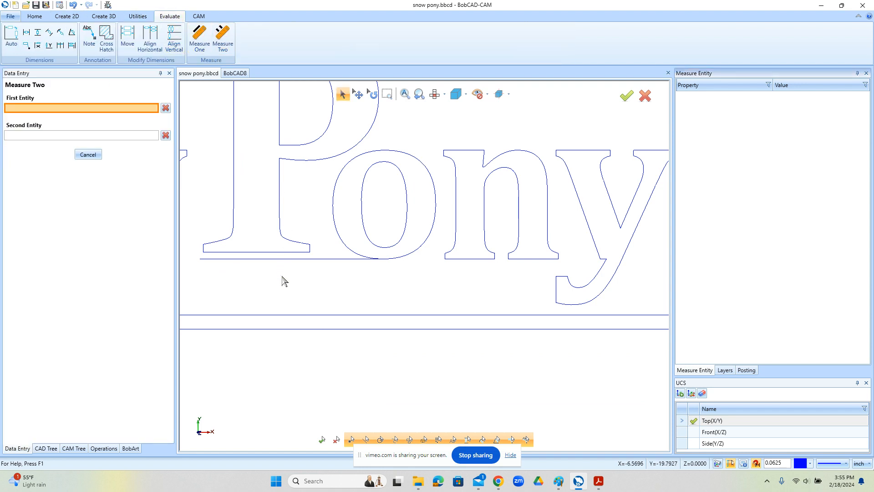
click(270, 259)
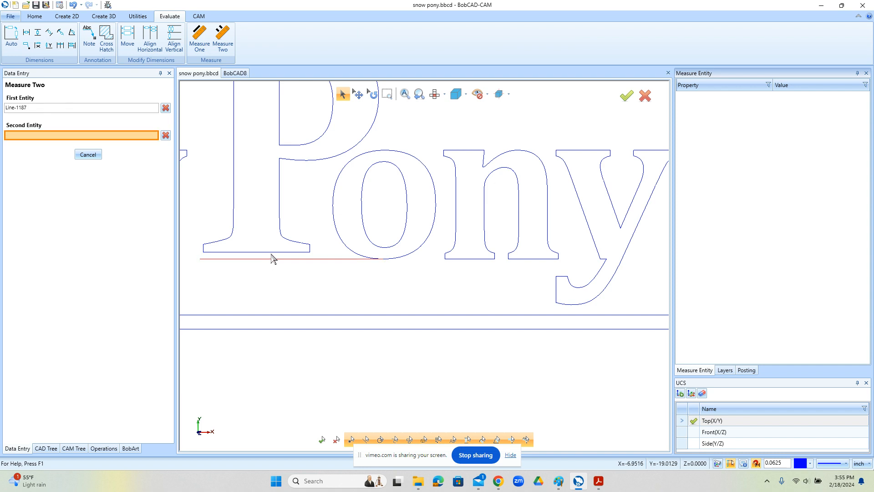
click(273, 252)
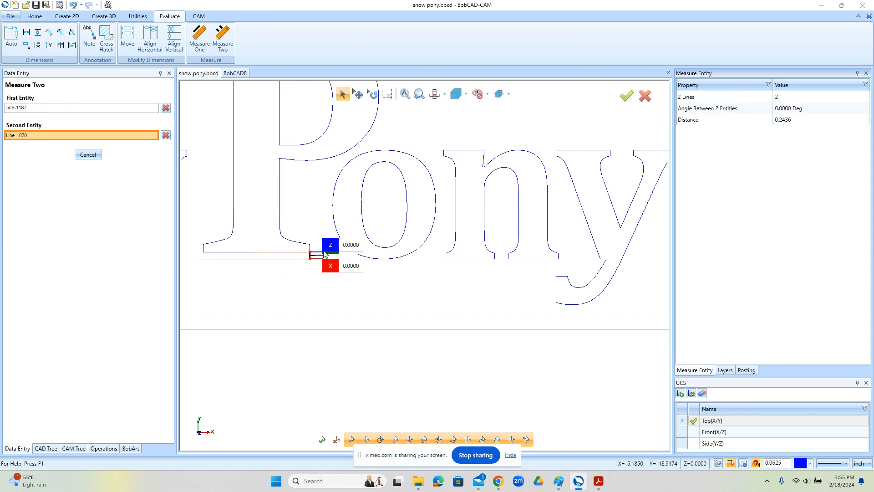
- Copy the measured Y distance, close the measurement, and delete the horizontal reference line beneath the "P"
drag(331, 250, 363, 294)
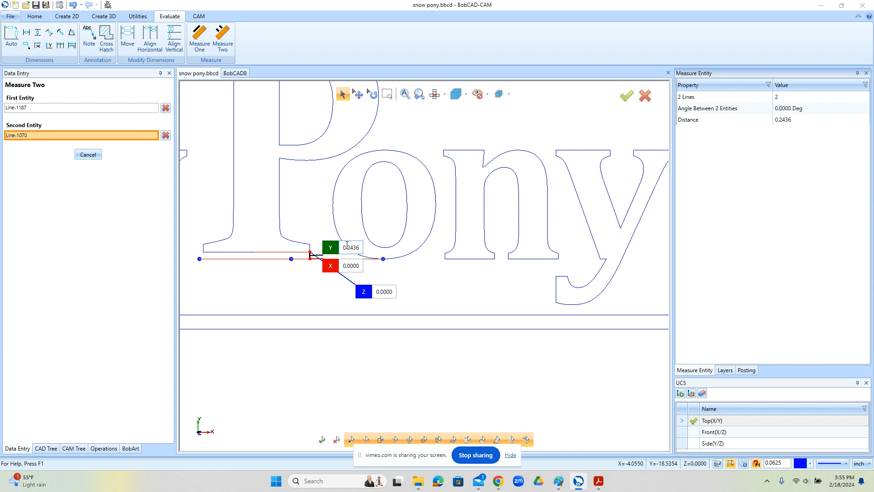
right_click(347, 248)
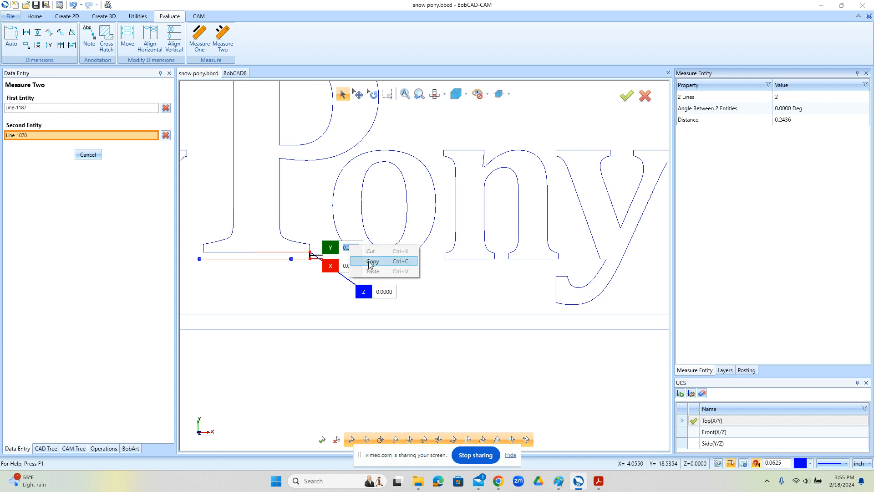
click(366, 260)
scroll(314, 298, down, 2)
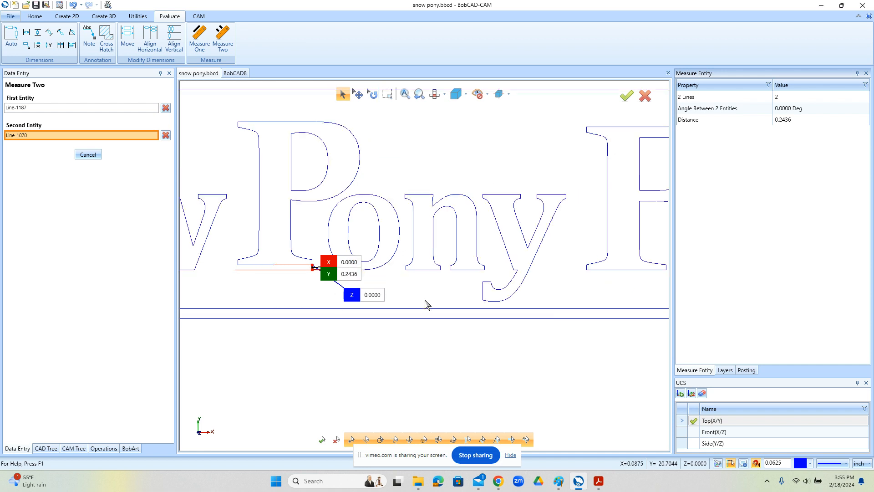
key(Escape)
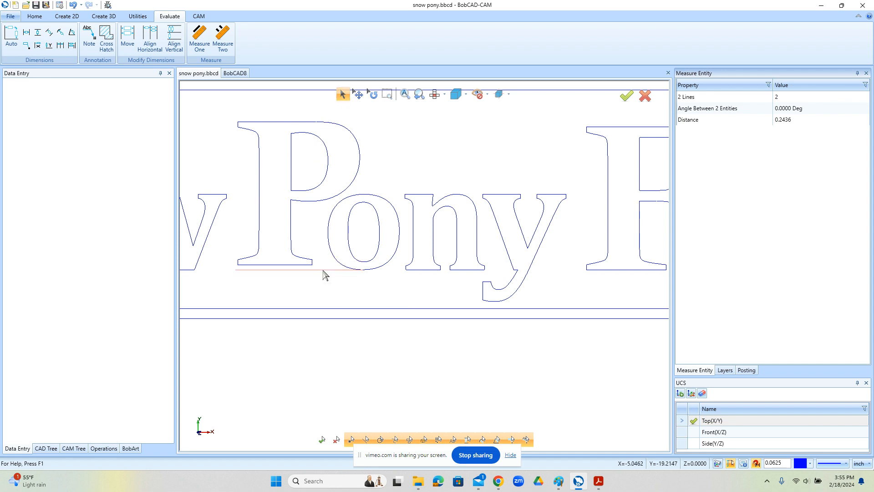
scroll(353, 287, down, 3)
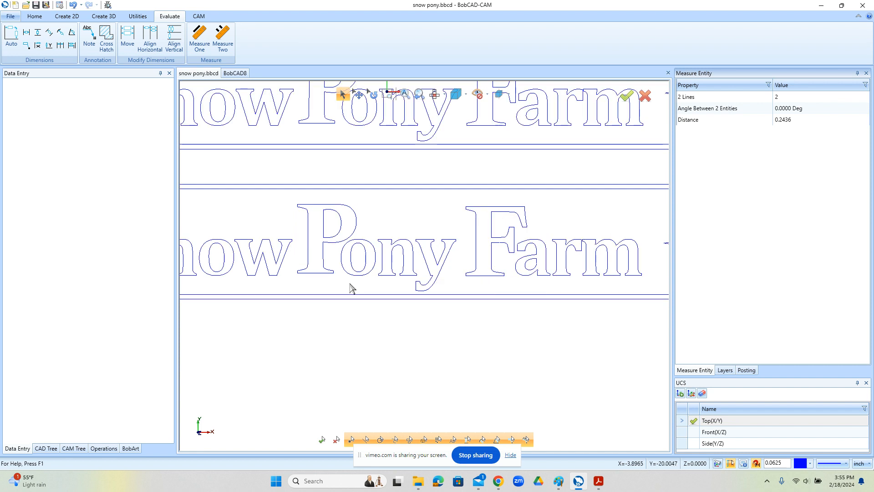
- Translate the outer outline of the lower sign's "P" by X 0 and Y -0.2436 with copies turned off
click(133, 17)
click(14, 36)
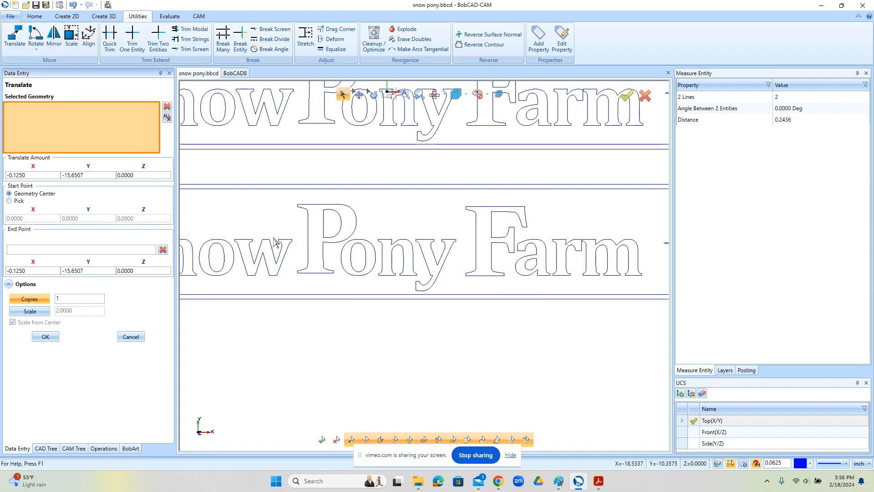
click(317, 278)
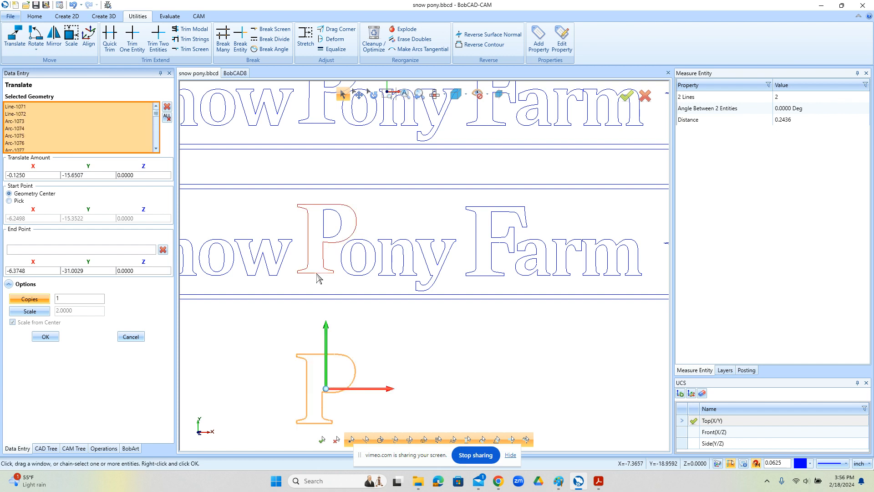
drag(35, 176, 3, 174)
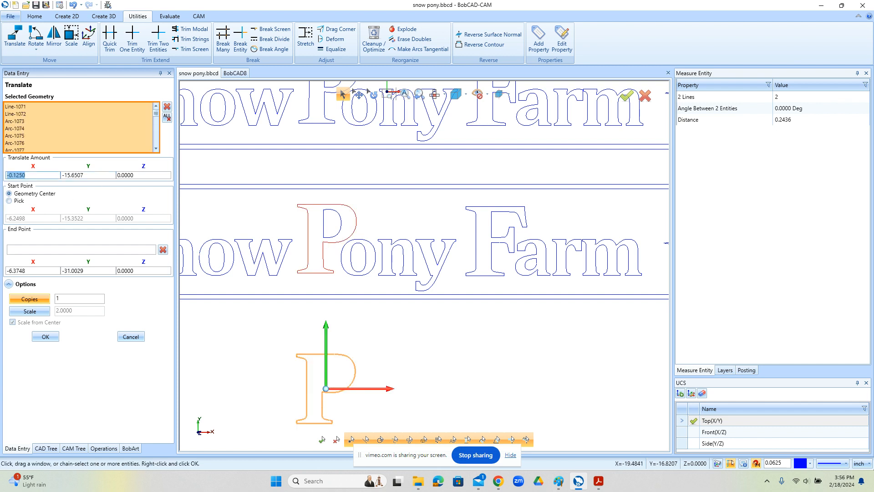
text(0)
key(Tab)
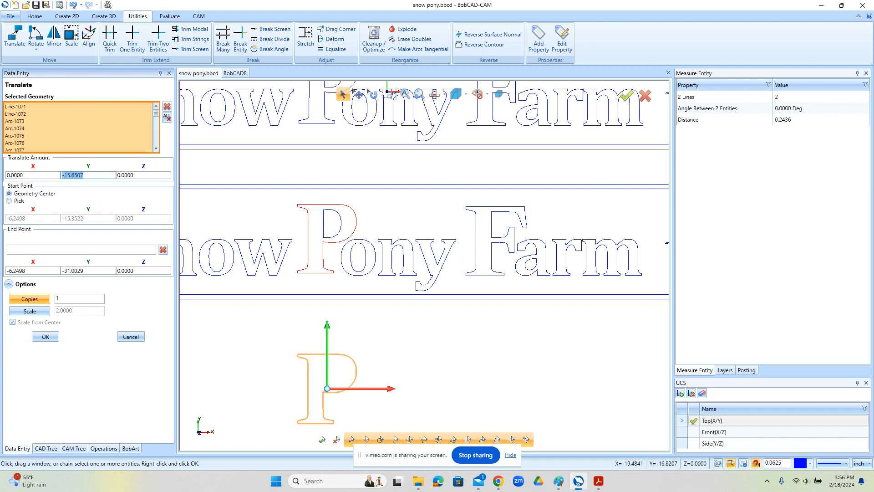
text(0.2436-)
key(Tab)
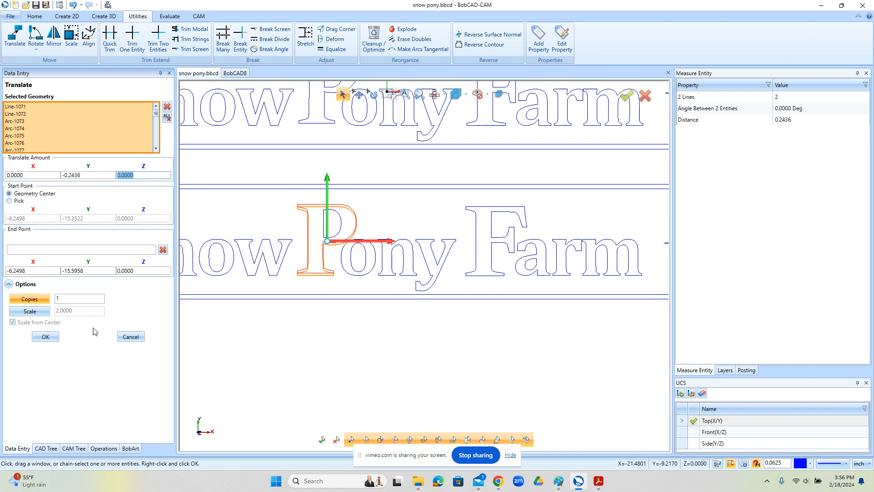
click(30, 298)
click(45, 337)
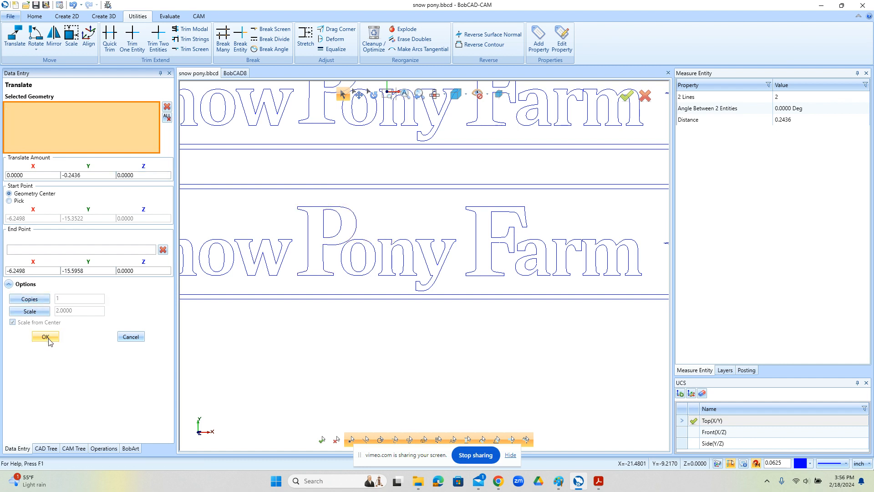
click(131, 337)
- Examine both signs overall, including the gap between "r" and "m" in the upper sign's "Farm" and the stars beside it
scroll(412, 344, down, 2)
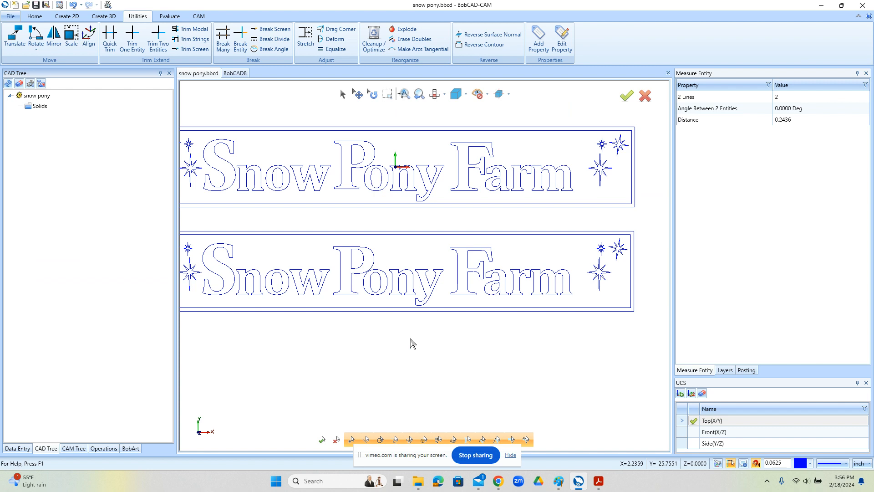
scroll(418, 311, down, 1)
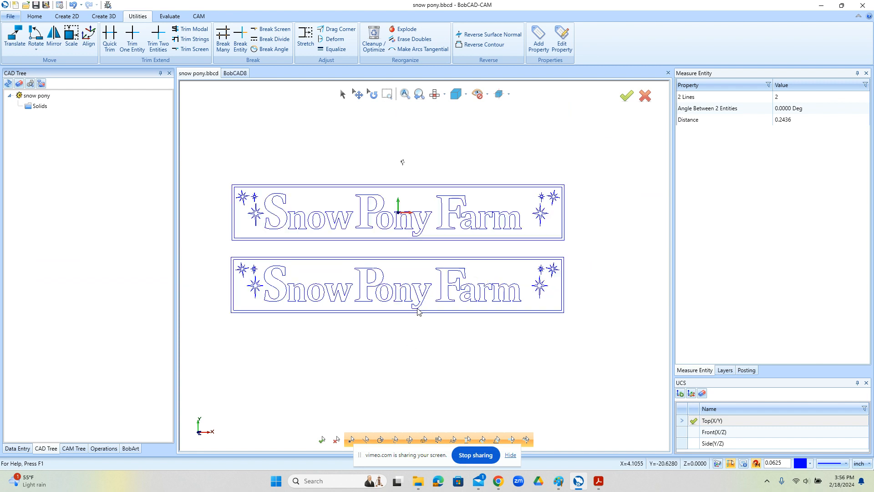
right_click(286, 137)
click(316, 151)
scroll(495, 223, up, 5)
scroll(497, 226, up, 3)
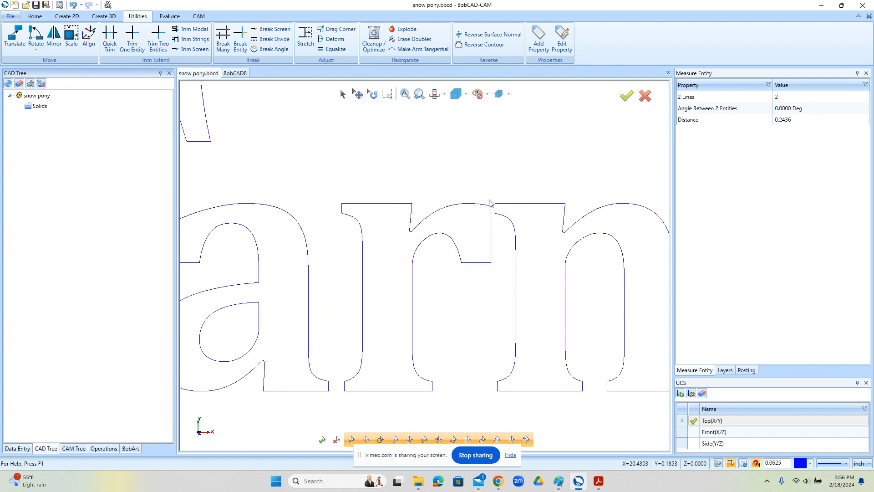
scroll(500, 255, down, 5)
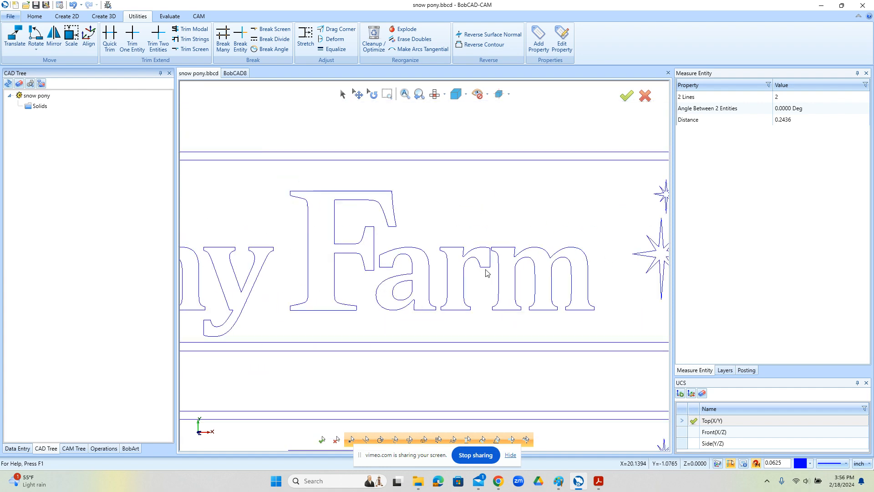
scroll(395, 263, down, 3)
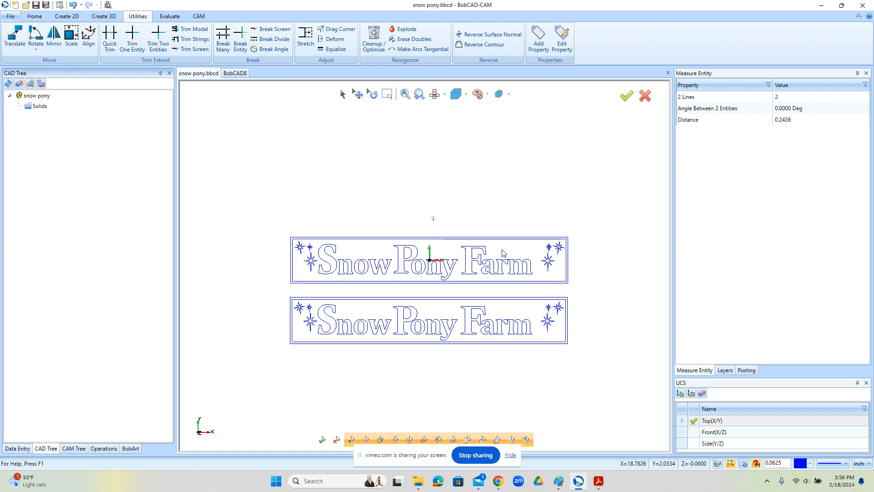
scroll(559, 252, up, 1)
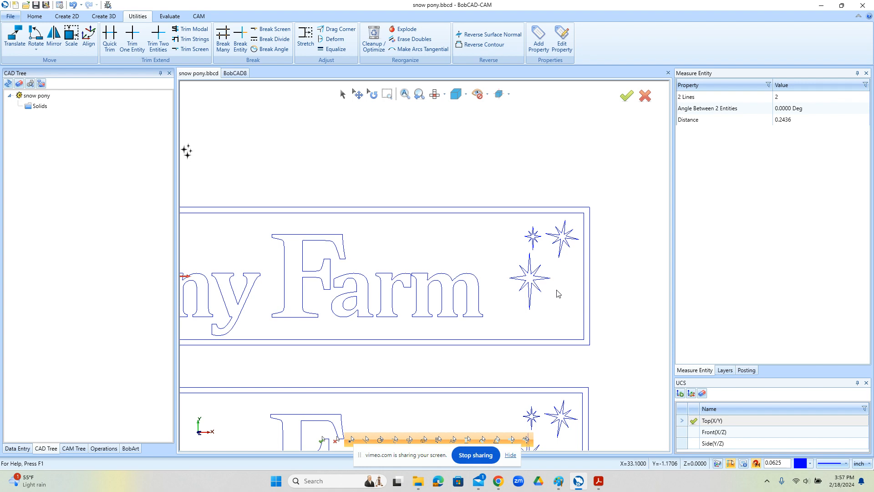
scroll(553, 292, down, 5)
scroll(386, 241, down, 2)
scroll(485, 307, up, 4)
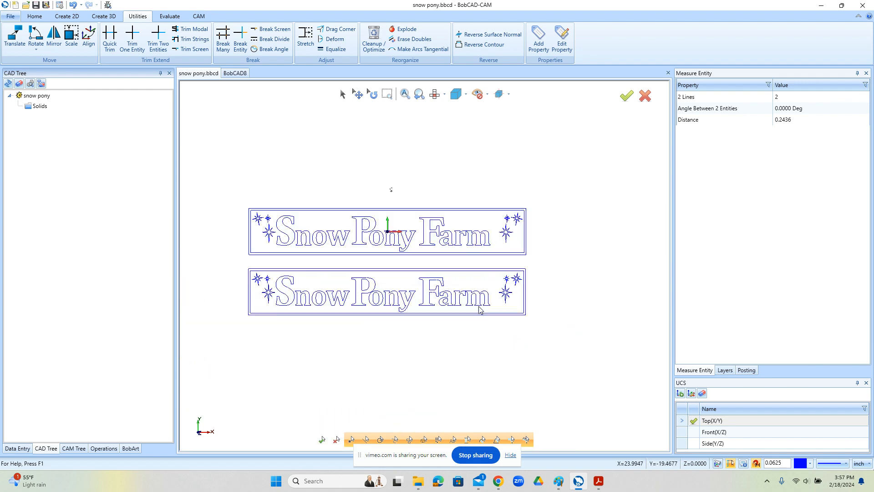